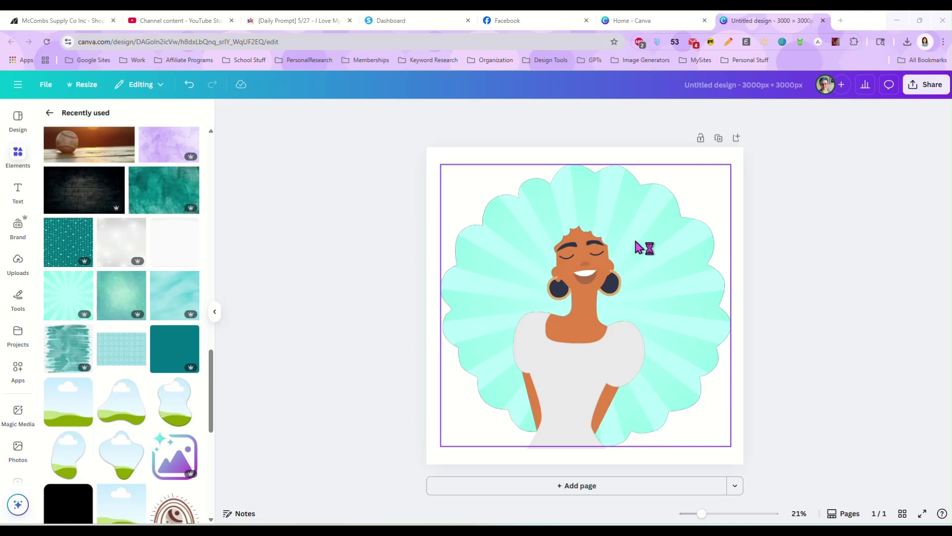
# Step: Select the woman and try recent images in her hair, including the chain-link fence photo
pyautogui.click(632, 240)
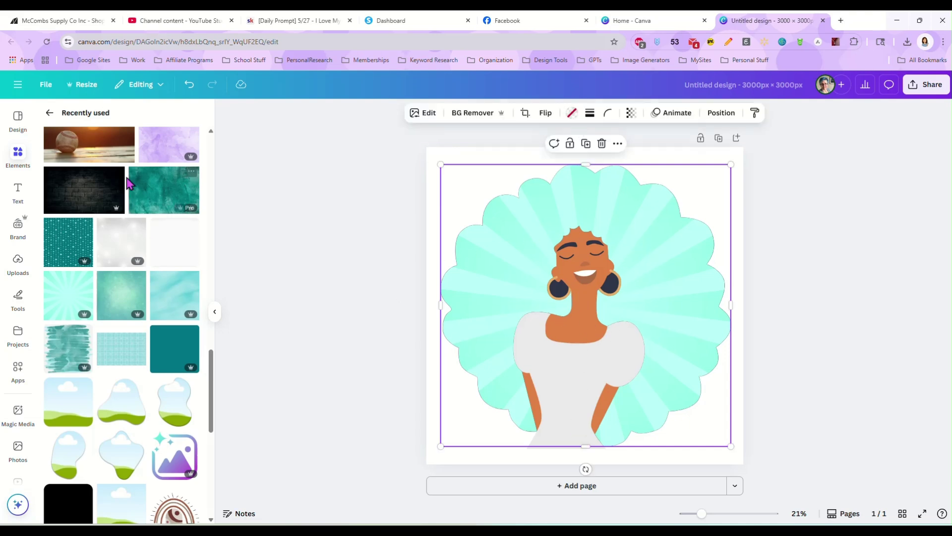
pyautogui.scroll(3, 138, 271)
pyautogui.moveTo(156, 272); pyautogui.dragTo(499, 251)
pyautogui.scroll(3, 164, 306)
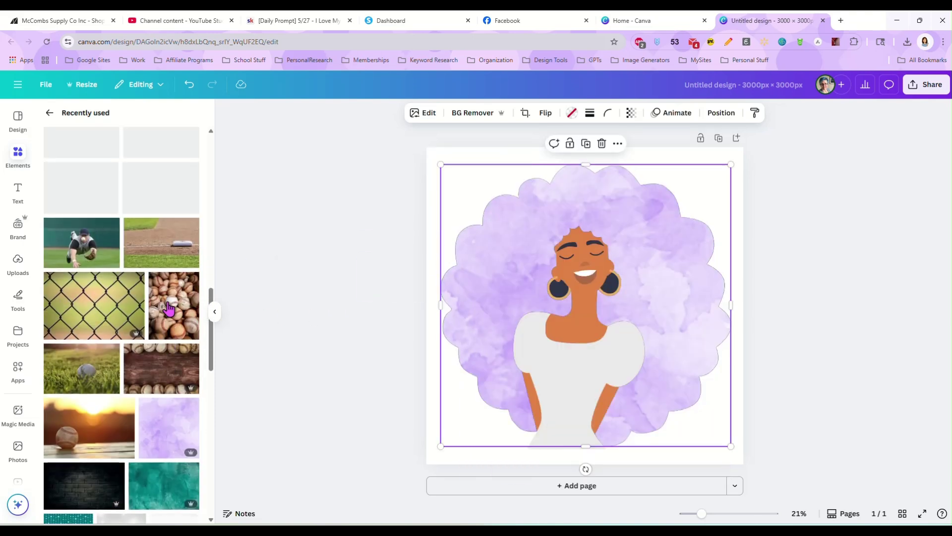
pyautogui.moveTo(175, 307); pyautogui.dragTo(501, 269)
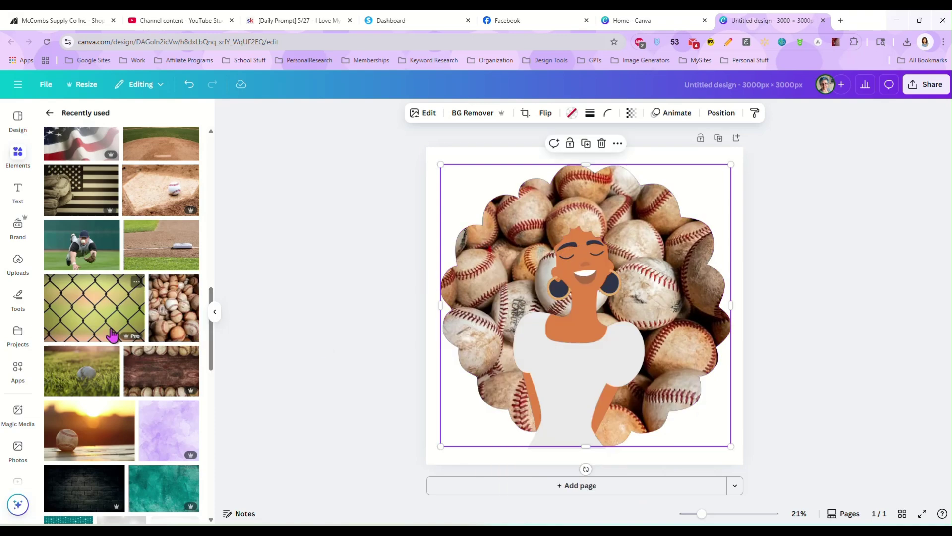
pyautogui.moveTo(84, 305); pyautogui.dragTo(479, 263)
# Step: Swap the hair fill through flag, bokeh and watercolour images, ending on sky and green hills
pyautogui.scroll(3, 99, 298)
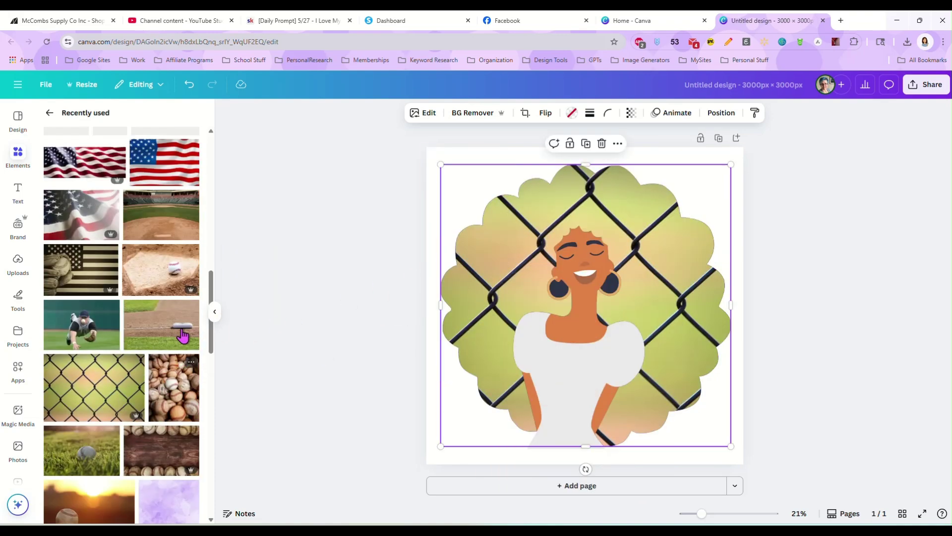
pyautogui.moveTo(62, 242); pyautogui.dragTo(487, 272)
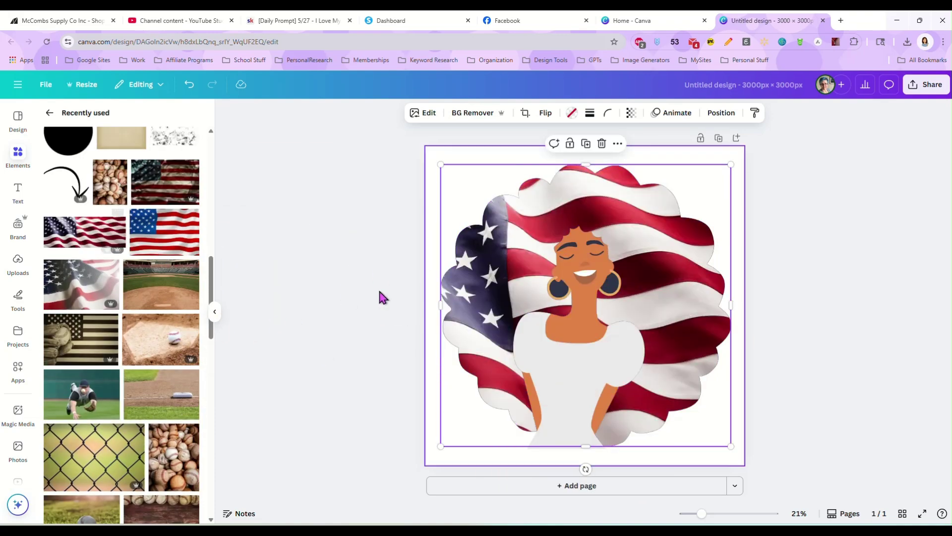
pyautogui.scroll(3, 172, 371)
pyautogui.moveTo(169, 331); pyautogui.dragTo(496, 253)
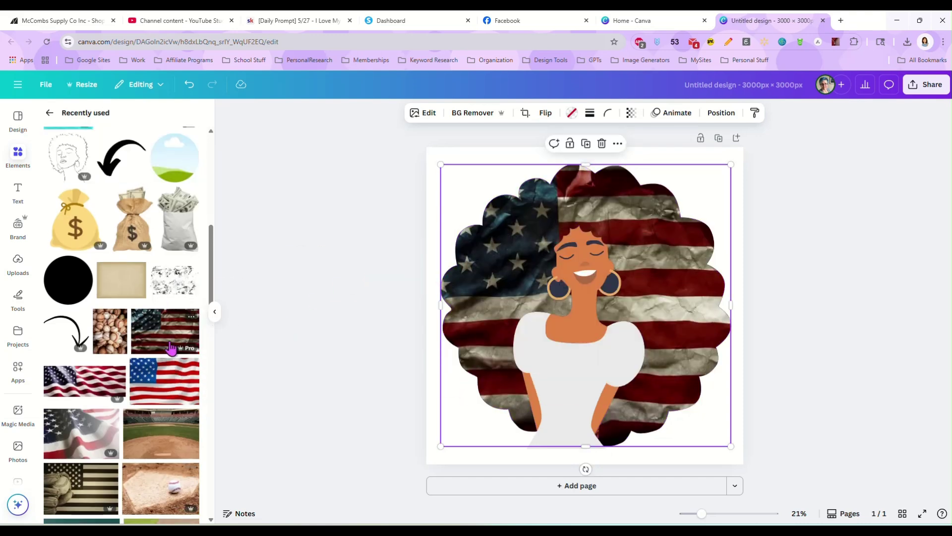
pyautogui.scroll(4, 169, 348)
pyautogui.moveTo(168, 245); pyautogui.dragTo(478, 263)
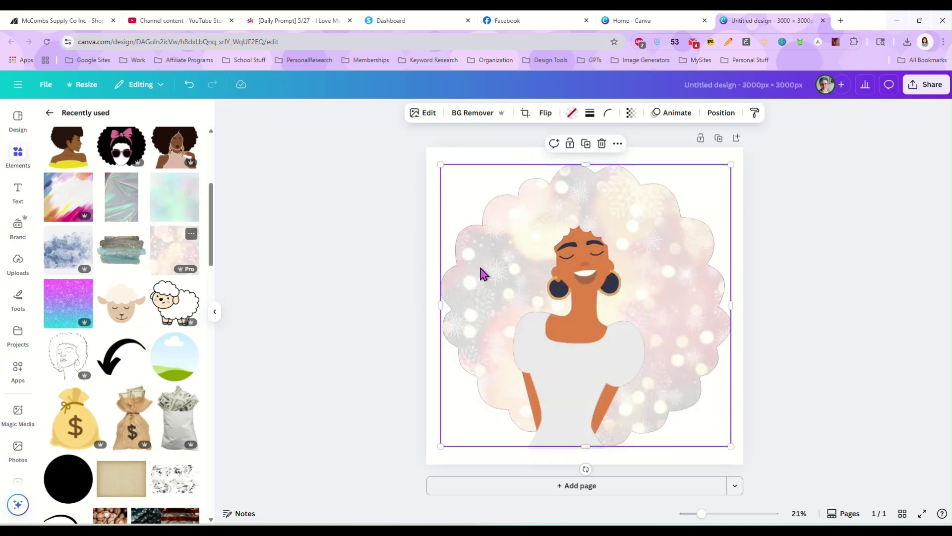
pyautogui.moveTo(58, 256); pyautogui.dragTo(492, 282)
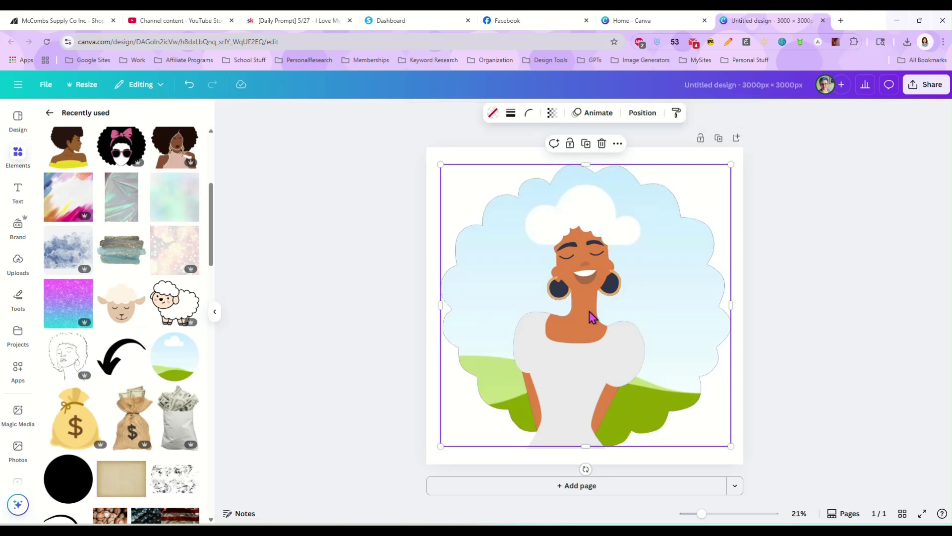
# Step: Undo the last hair fill and delete the woman illustration, leaving a blank page
pyautogui.hotkey('ctrl', 'z')
pyautogui.press('Delete')
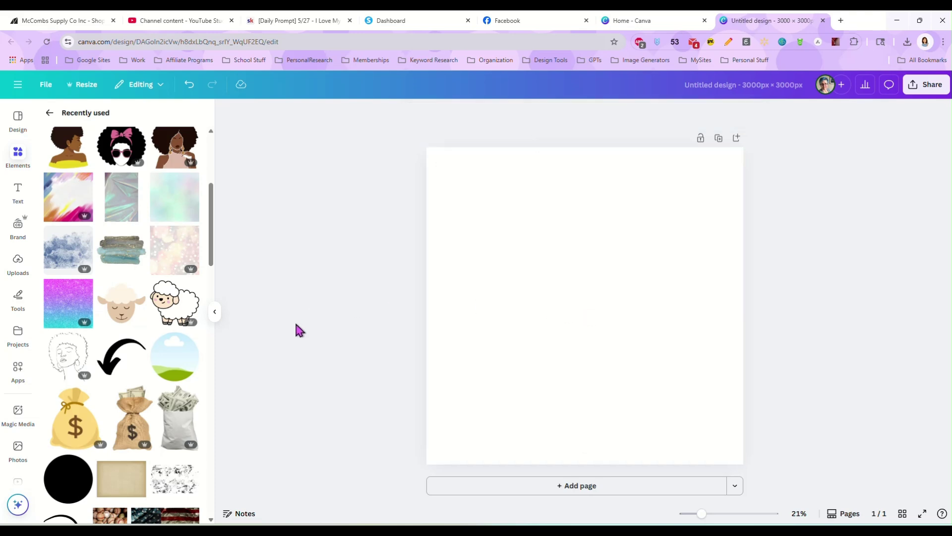
pyautogui.scroll(5, 134, 327)
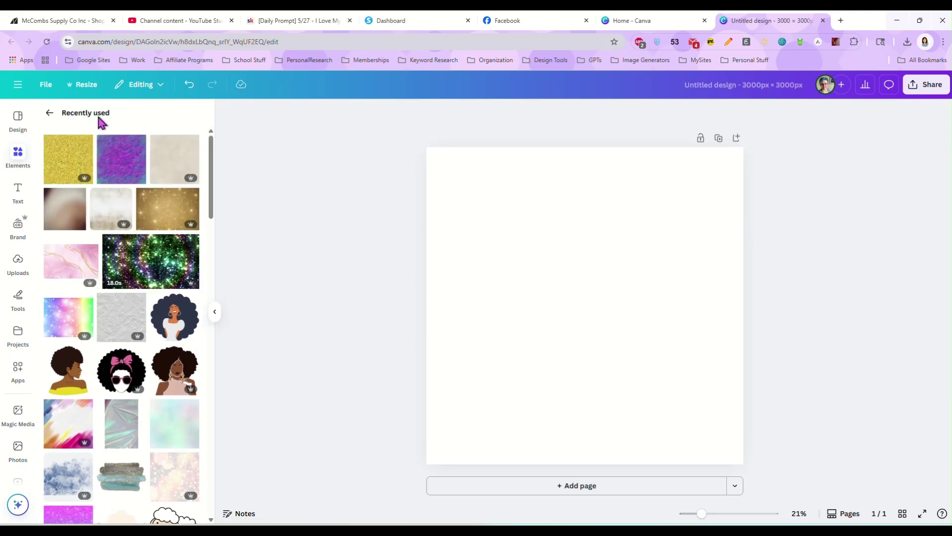
pyautogui.click(50, 113)
# Step: Search Elements for 'woman with afro' and list all graphics filtered to Free
pyautogui.click(99, 118)
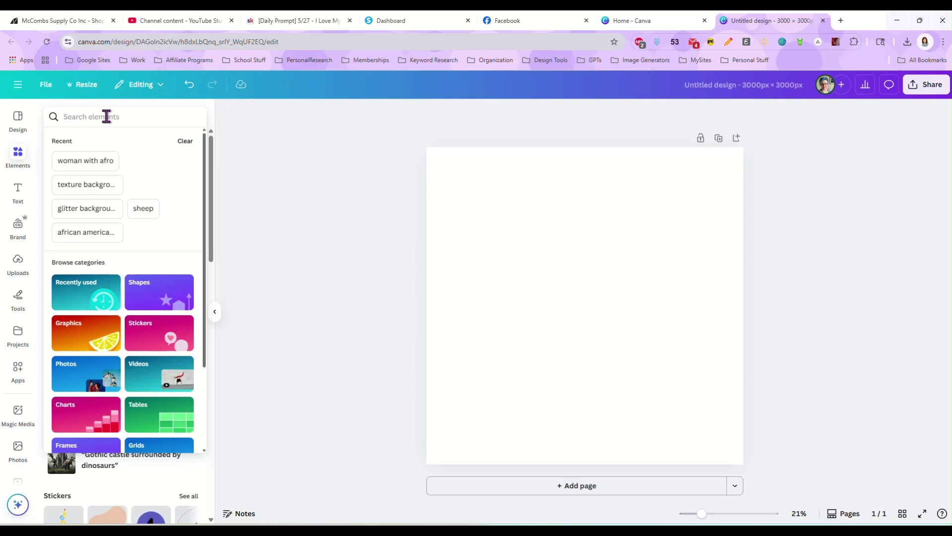
pyautogui.write('Woman')
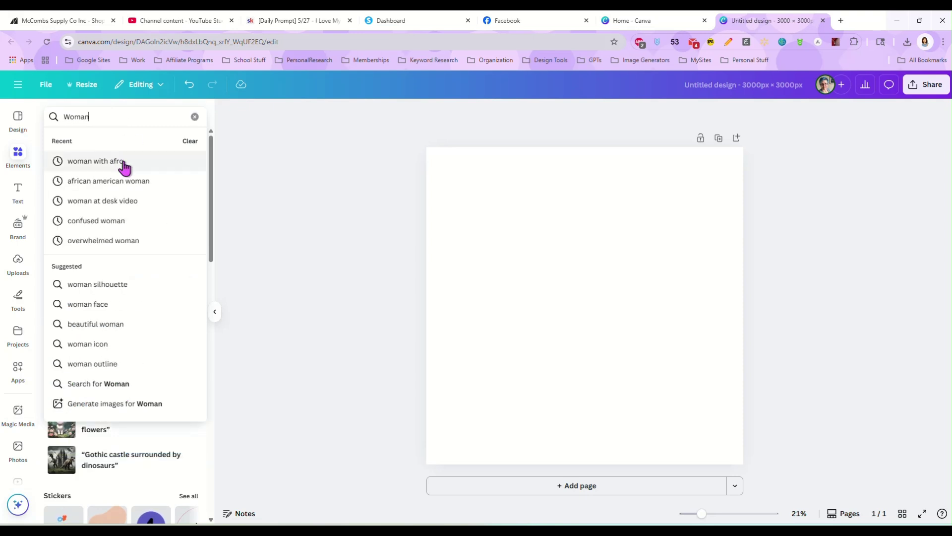
pyautogui.click(124, 162)
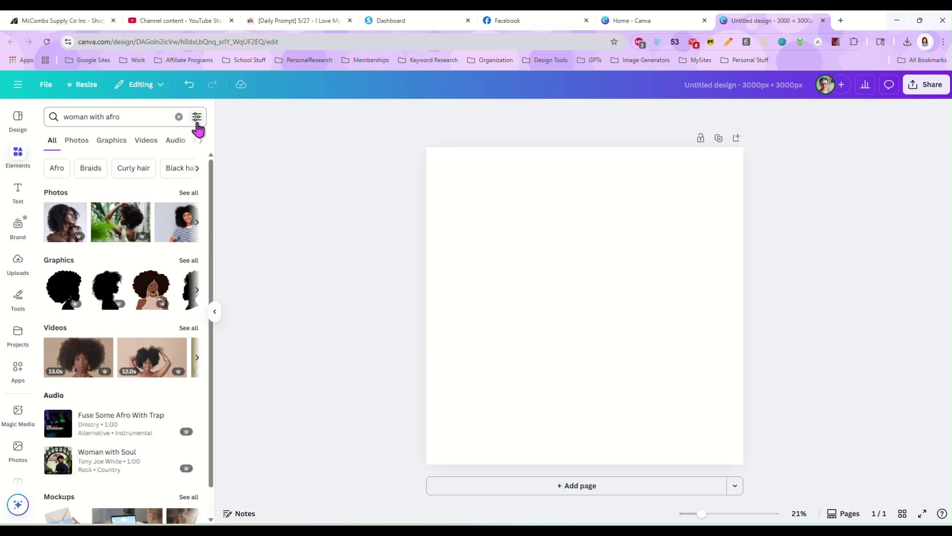
pyautogui.click(188, 263)
pyautogui.click(196, 117)
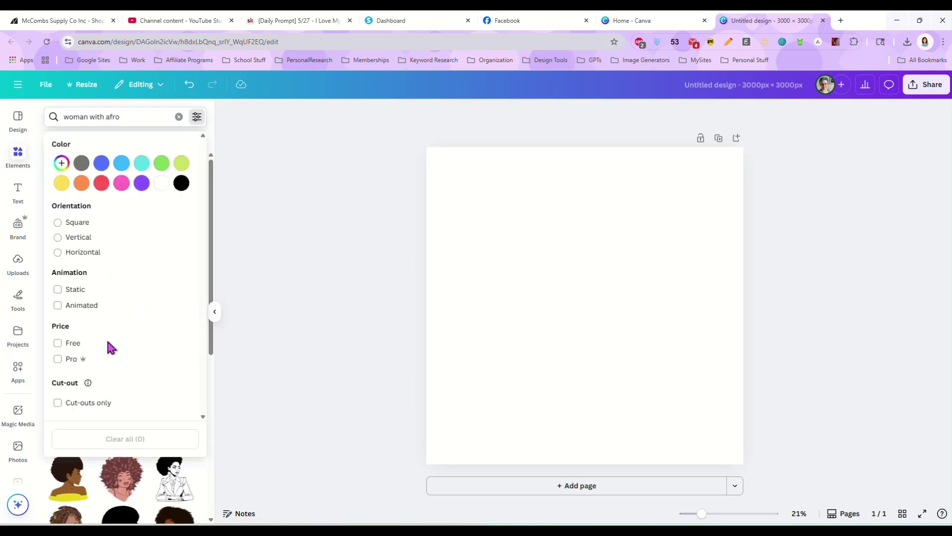
pyautogui.click(59, 343)
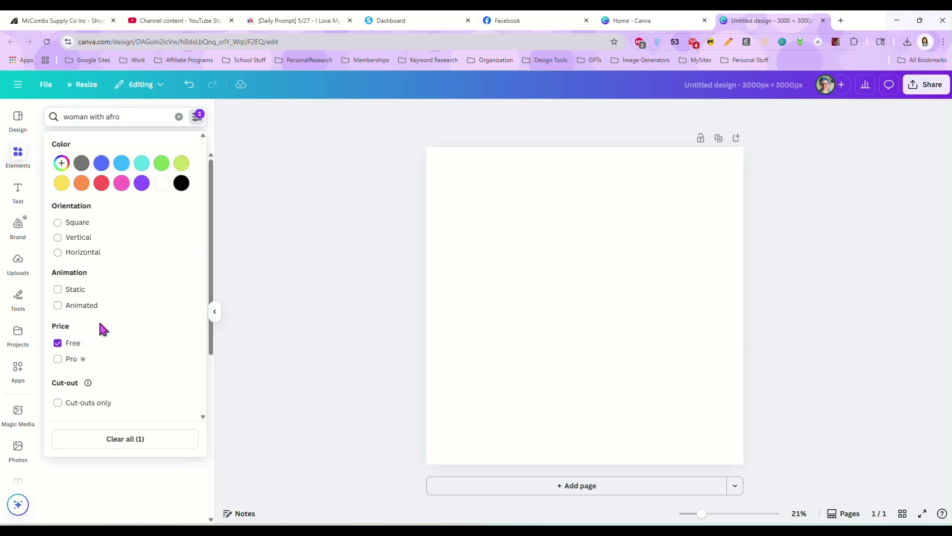
pyautogui.click(239, 286)
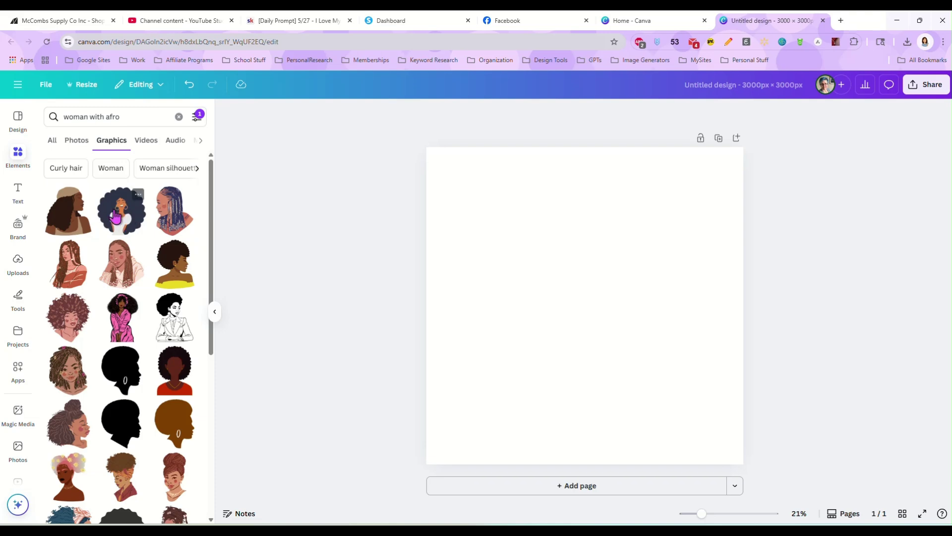
# Step: Add the afro-with-sunglasses graphic to the page, then delete it
pyautogui.scroll(-5, 154, 327)
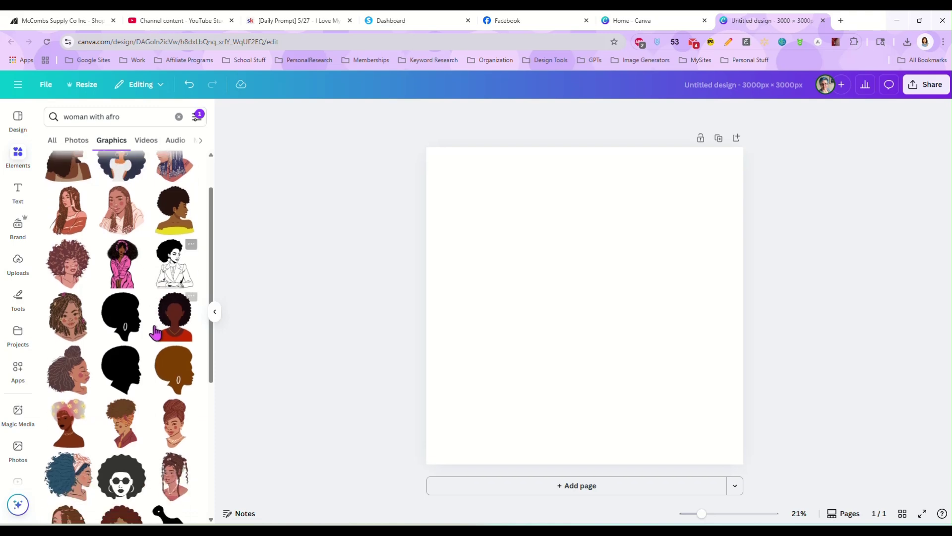
pyautogui.scroll(-2, 152, 328)
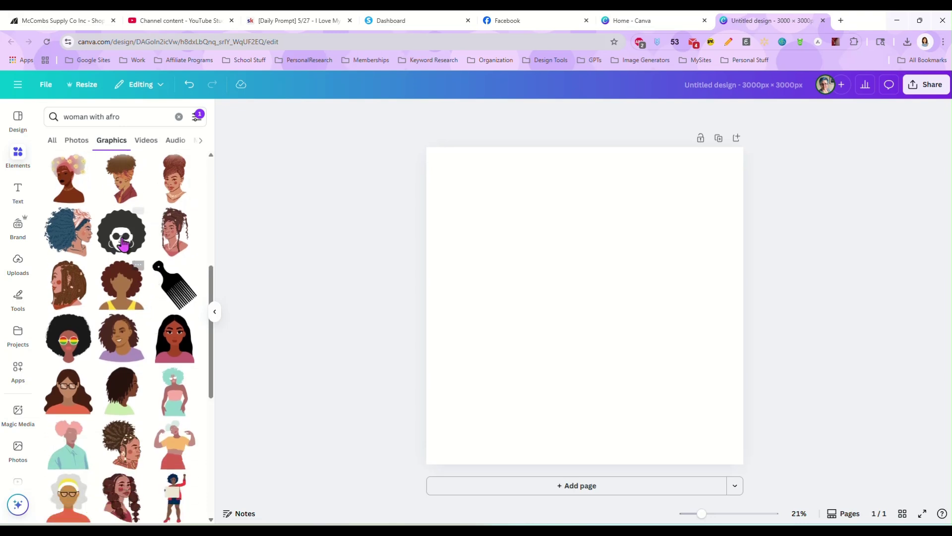
pyautogui.click(130, 237)
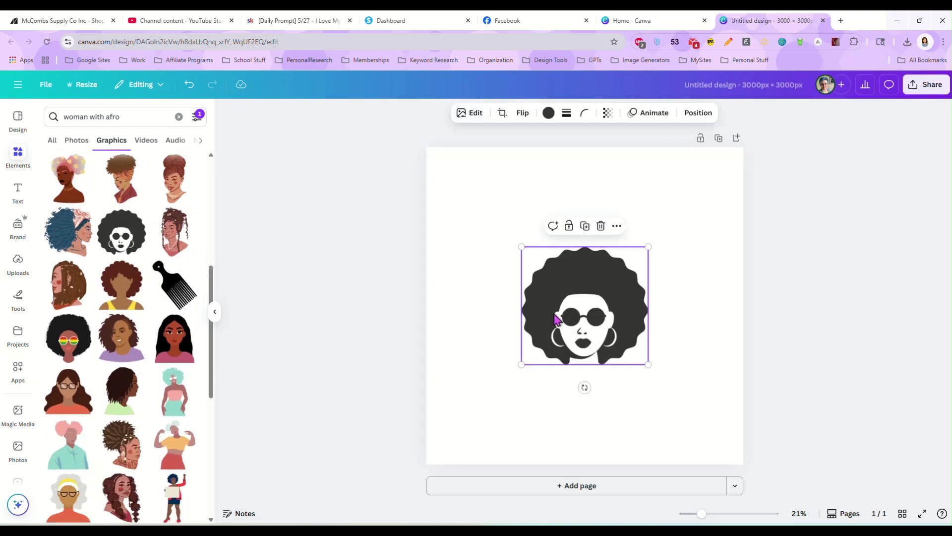
pyautogui.press('Delete')
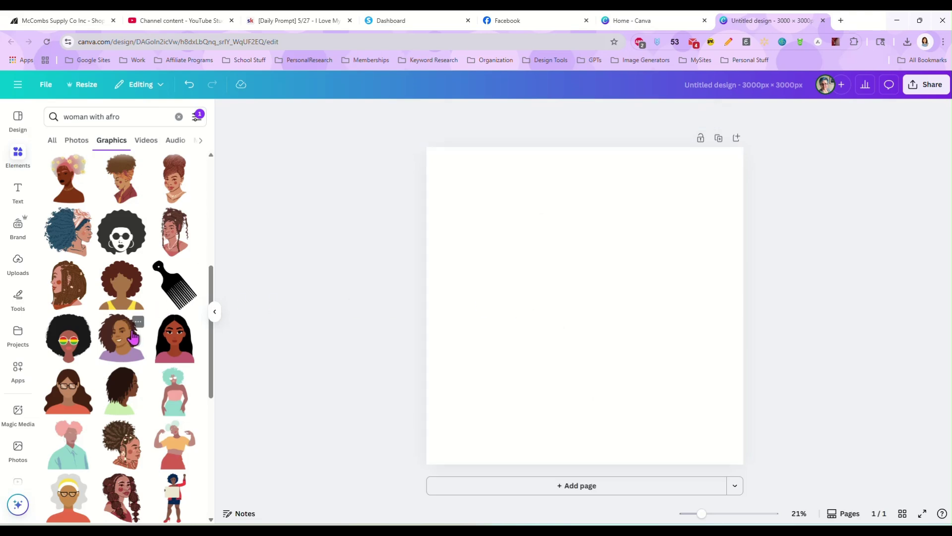
# Step: Add the side-view afro woman graphic and enlarge it to nearly fill the page
pyautogui.scroll(-3, 139, 355)
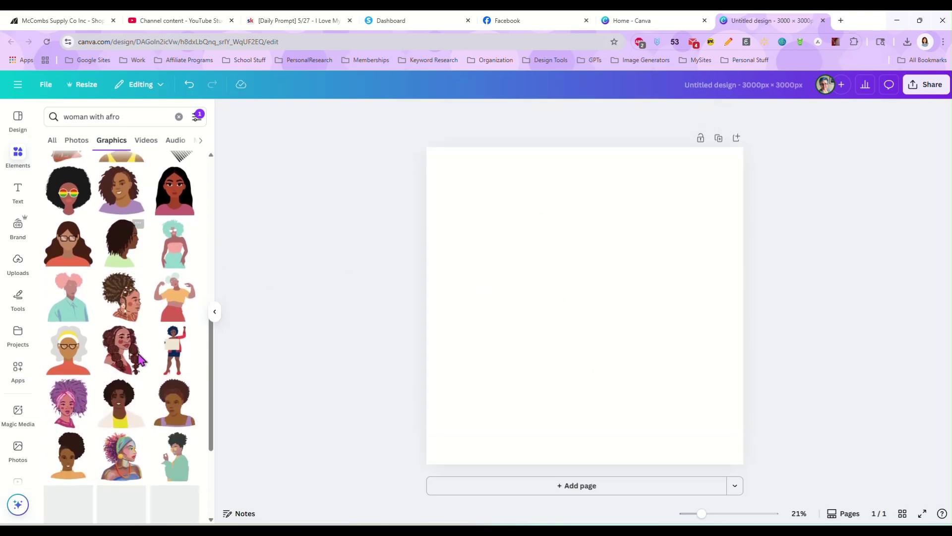
pyautogui.scroll(5, 143, 359)
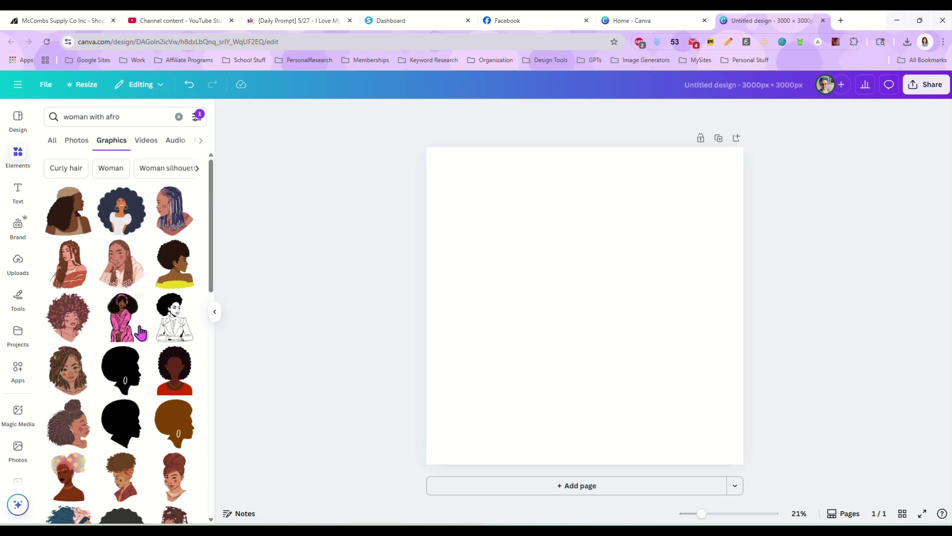
pyautogui.click(171, 270)
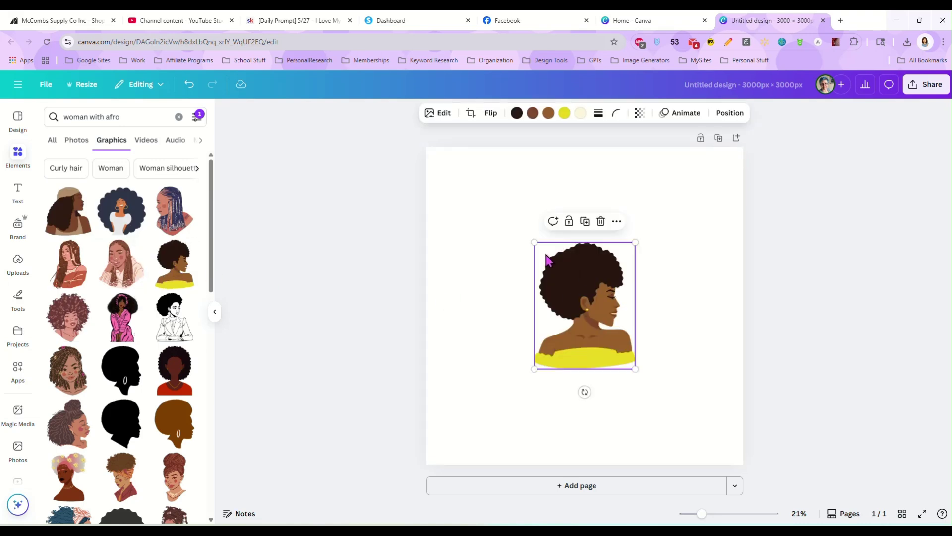
pyautogui.moveTo(534, 243); pyautogui.dragTo(439, 168)
pyautogui.moveTo(635, 369); pyautogui.dragTo(711, 455)
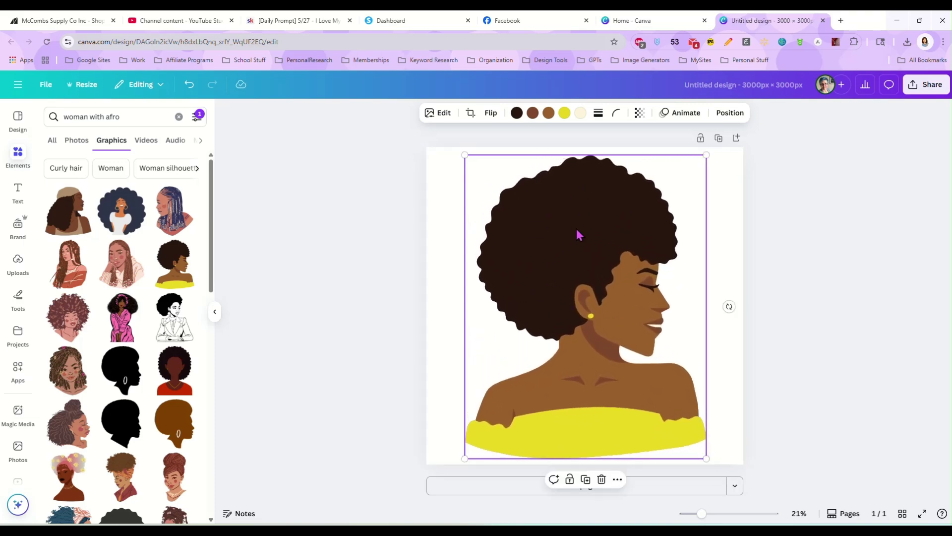
pyautogui.moveTo(575, 225); pyautogui.dragTo(577, 228)
pyautogui.click(791, 281)
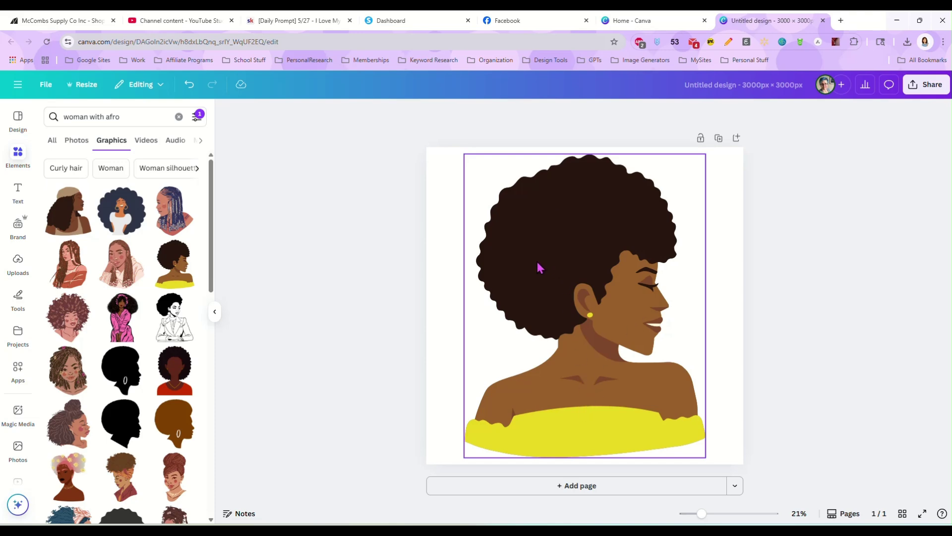
# Step: Download the design as a PNG named Woman2 and confirm it in recent downloads
pyautogui.click(913, 88)
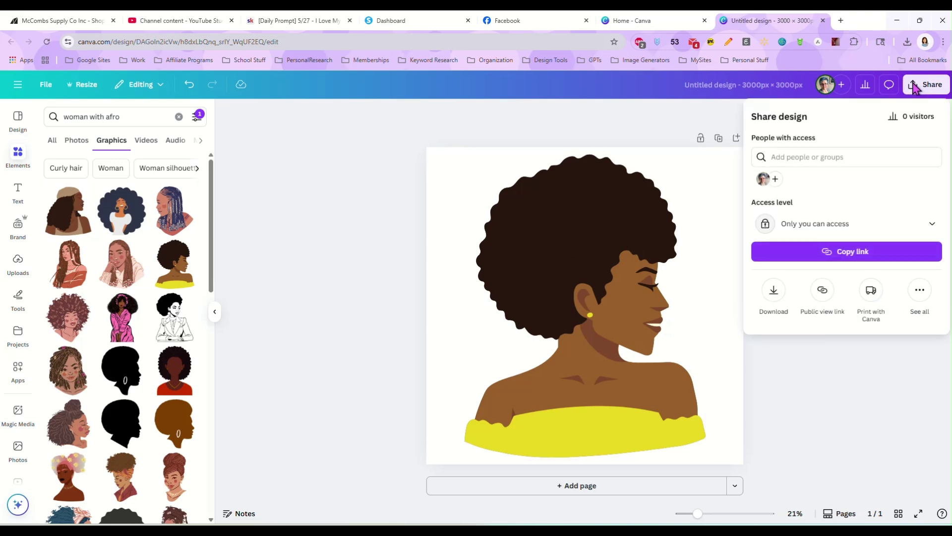
pyautogui.click(776, 293)
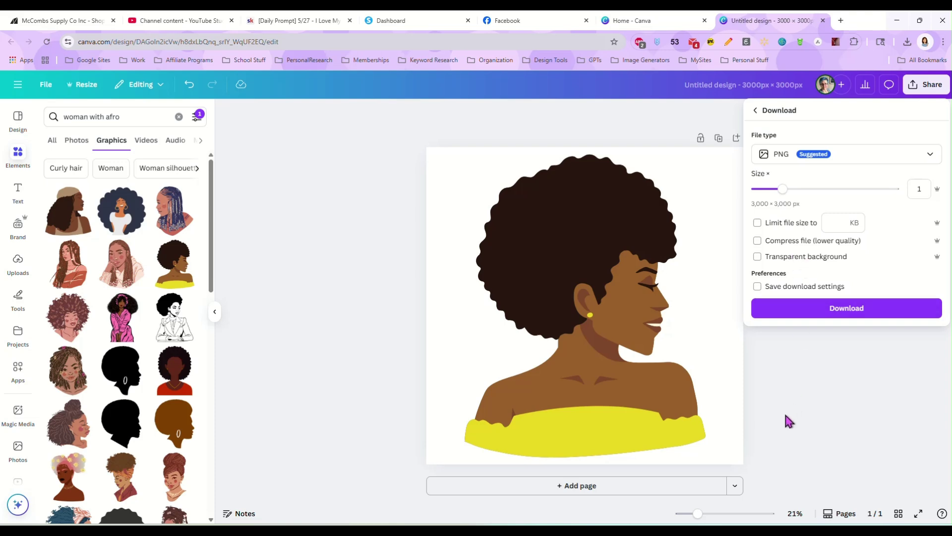
pyautogui.click(808, 312)
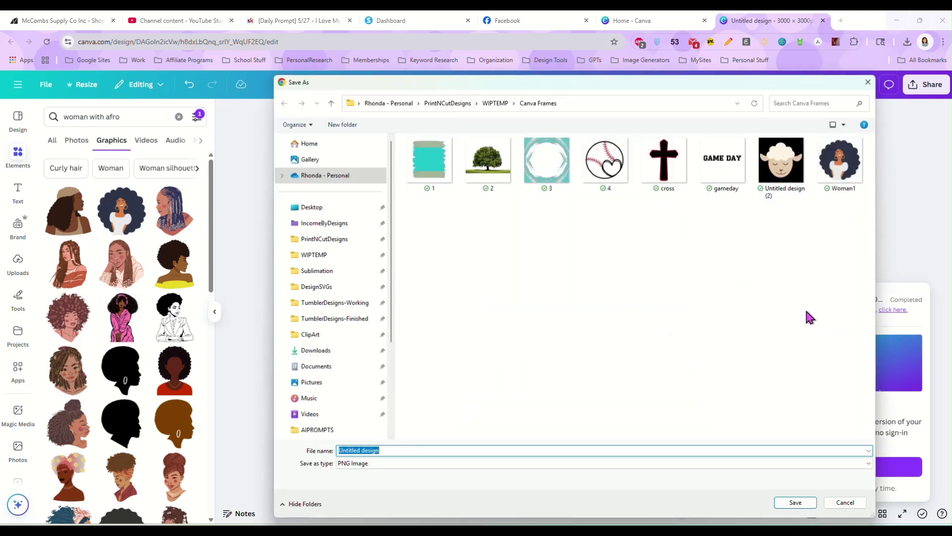
pyautogui.write('Woman')
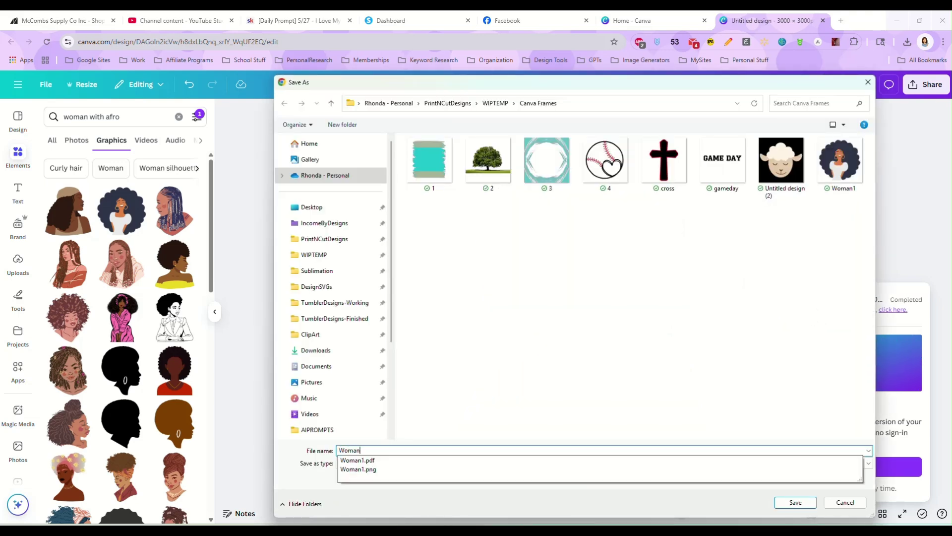
pyautogui.write('2')
pyautogui.press('Return')
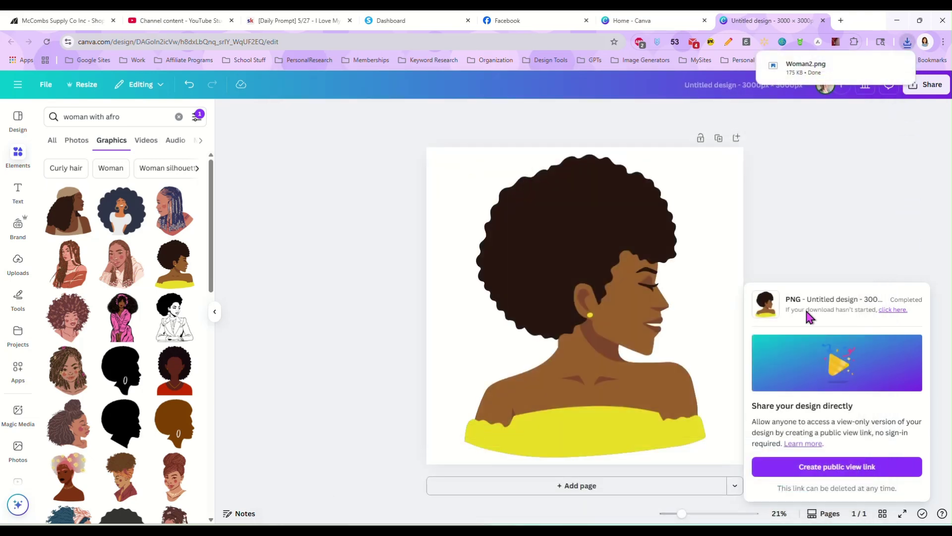
pyautogui.click(907, 42)
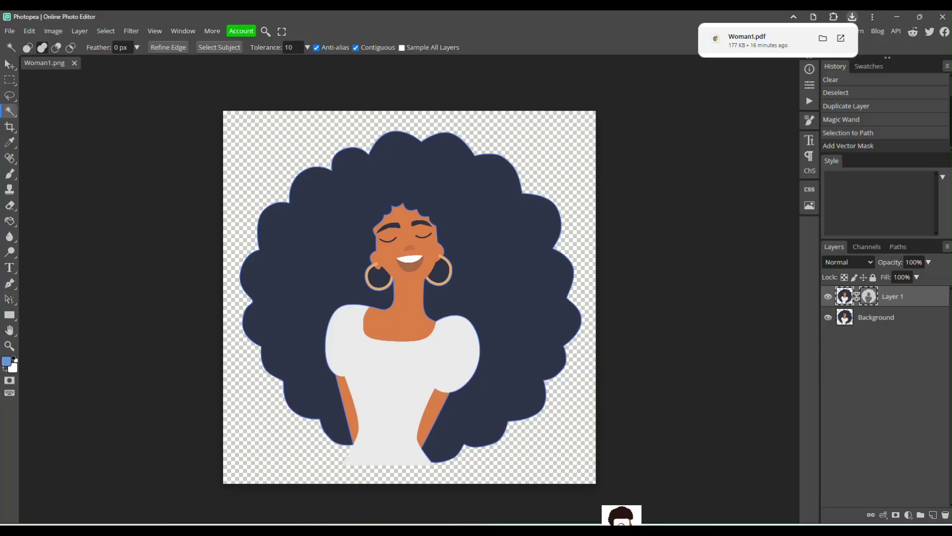
# Step: Open Woman2.png in Photopea, close Woman1.png, and delete the white background with the Magic Wand
pyautogui.moveTo(622, 516); pyautogui.dragTo(527, 60)
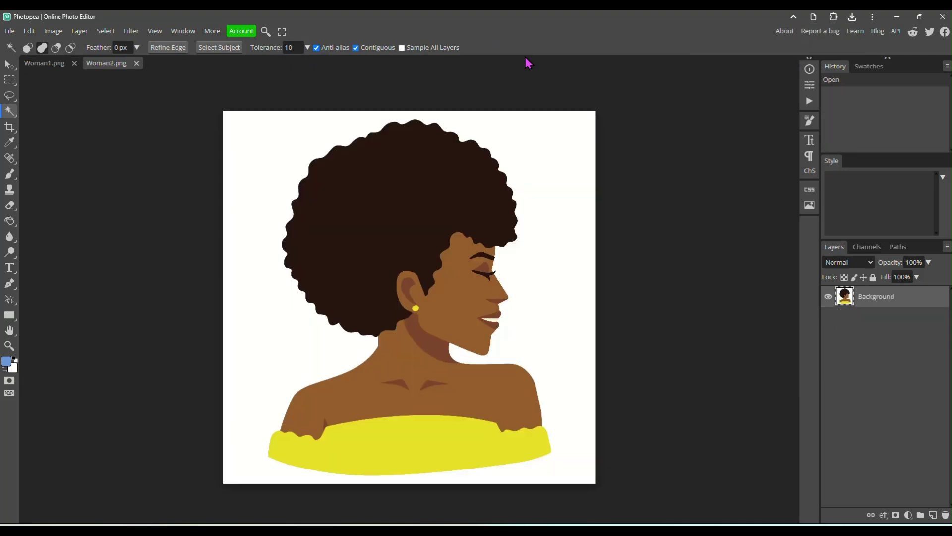
pyautogui.click(74, 65)
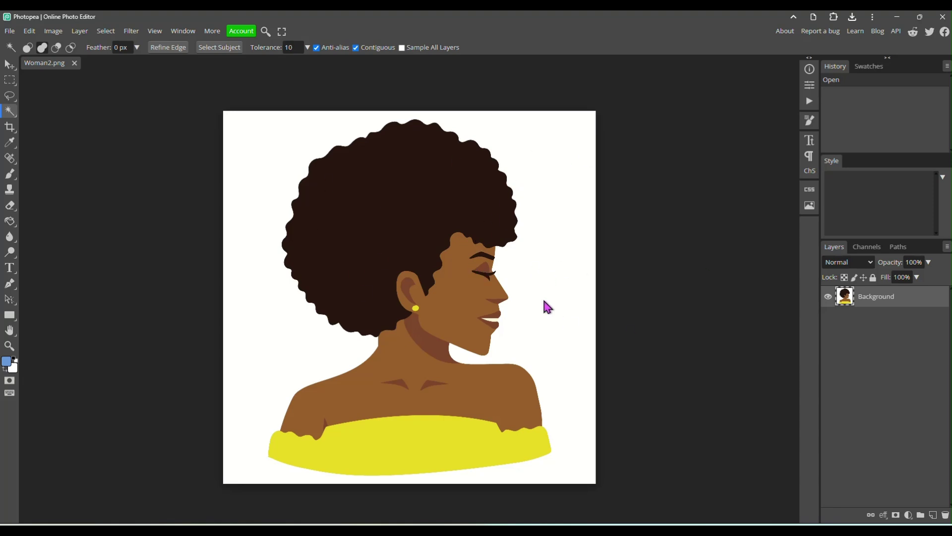
pyautogui.click(242, 122)
pyautogui.press('Delete')
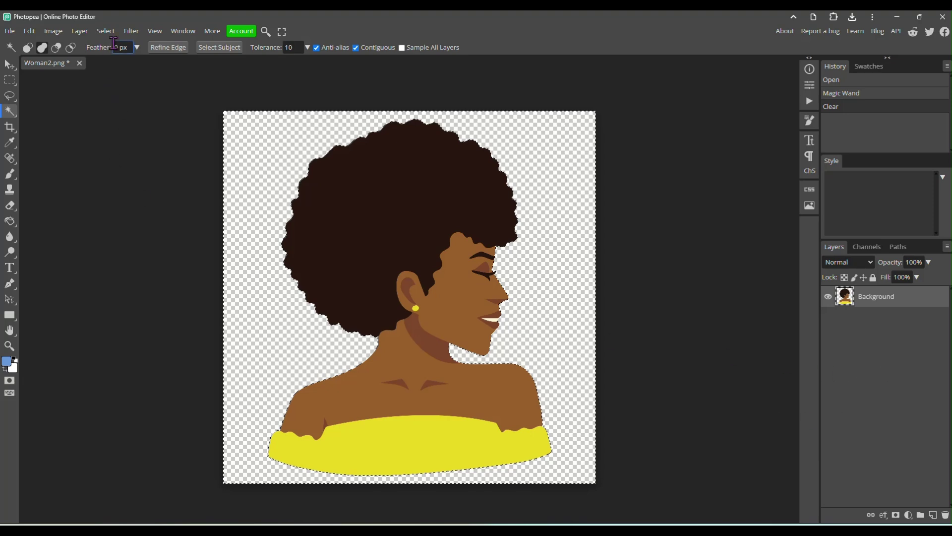
# Step: Clear the selection and bring up the Background layer's context menu
pyautogui.click(105, 31)
pyautogui.click(118, 60)
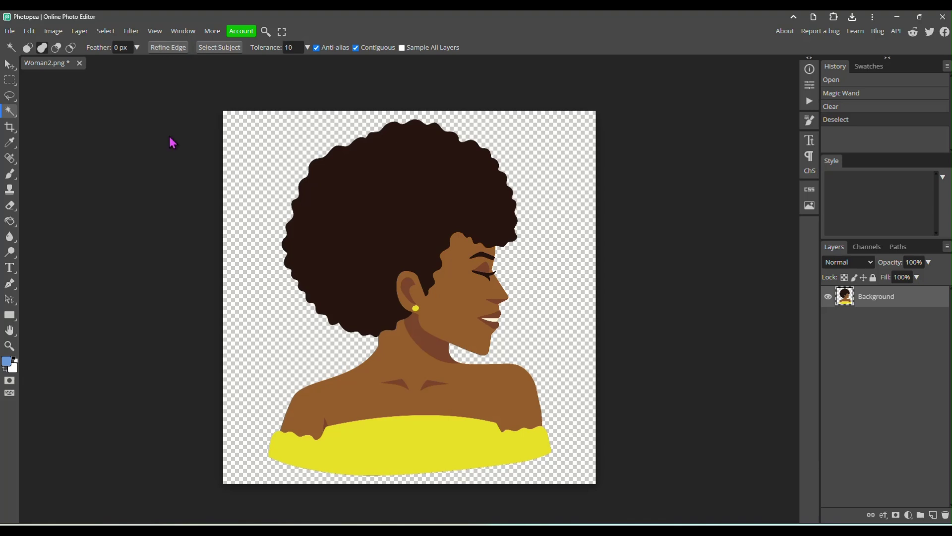
pyautogui.rightClick(876, 298)
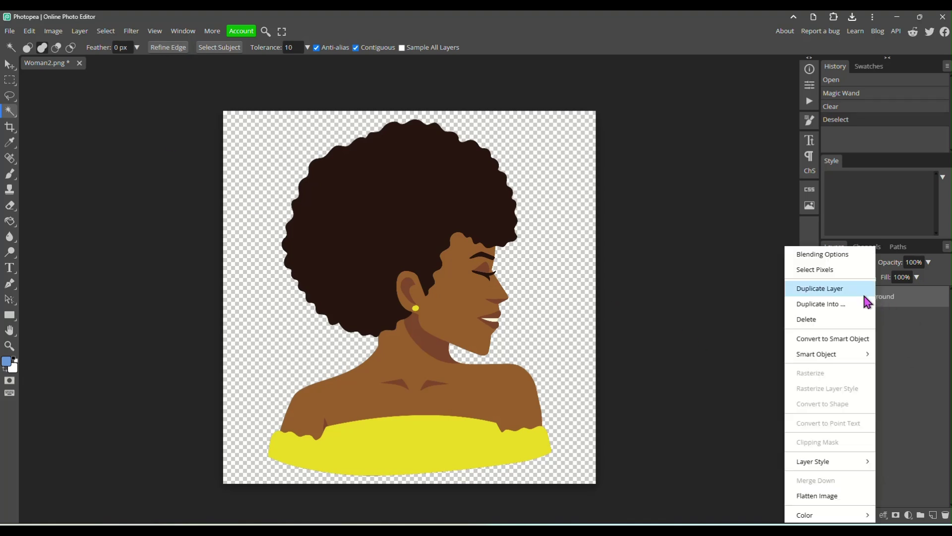
pyautogui.click(905, 339)
pyautogui.rightClick(866, 304)
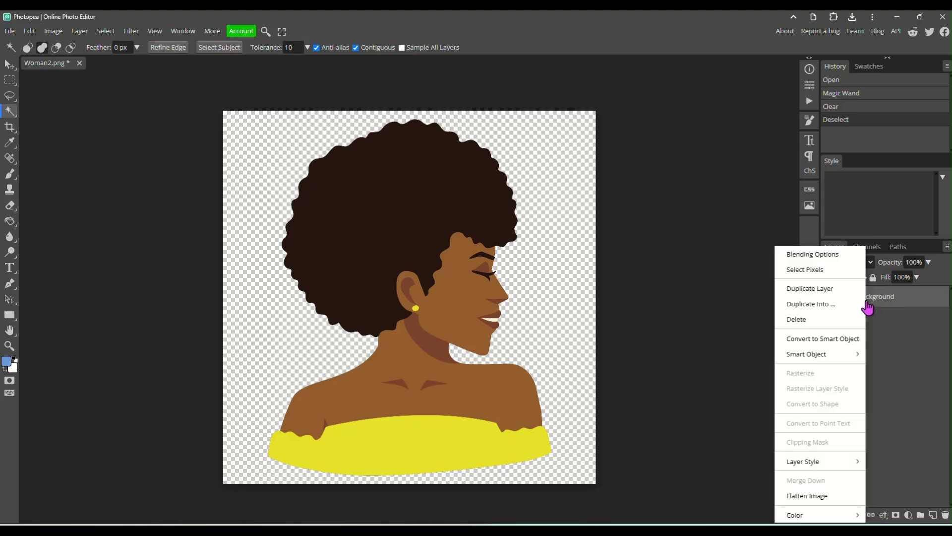
# Step: Duplicate the Background layer and select the new Layer 1
pyautogui.click(838, 289)
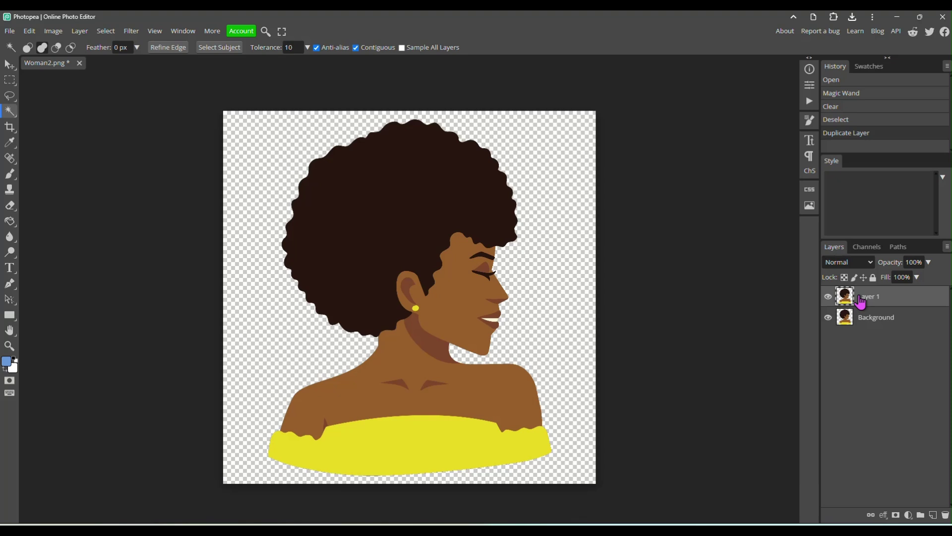
pyautogui.click(873, 327)
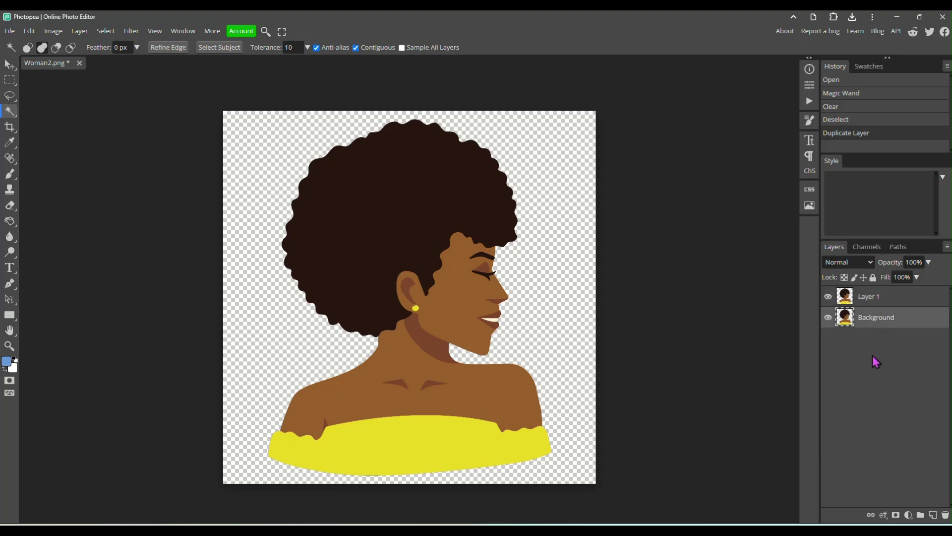
pyautogui.click(869, 304)
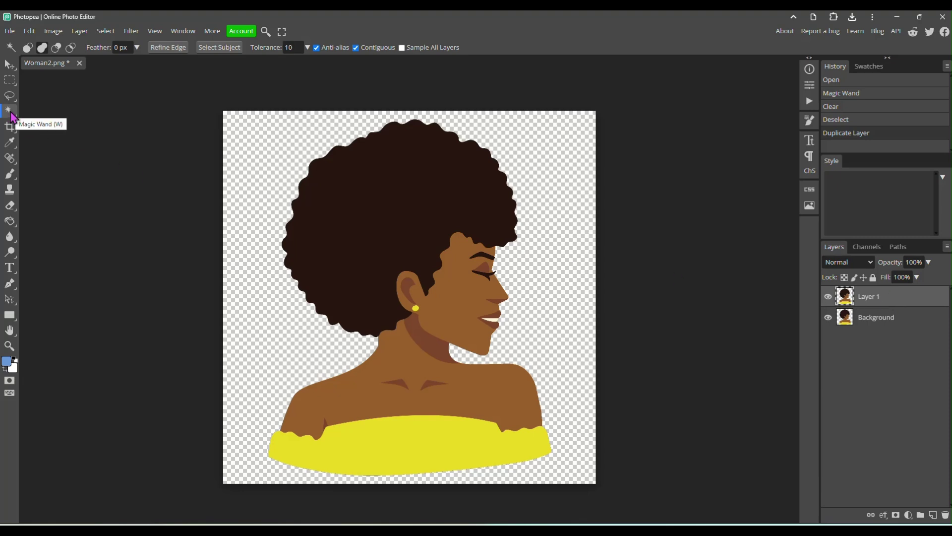
# Step: Magic Wand the hair and convert the selection into a work path
pyautogui.click(390, 165)
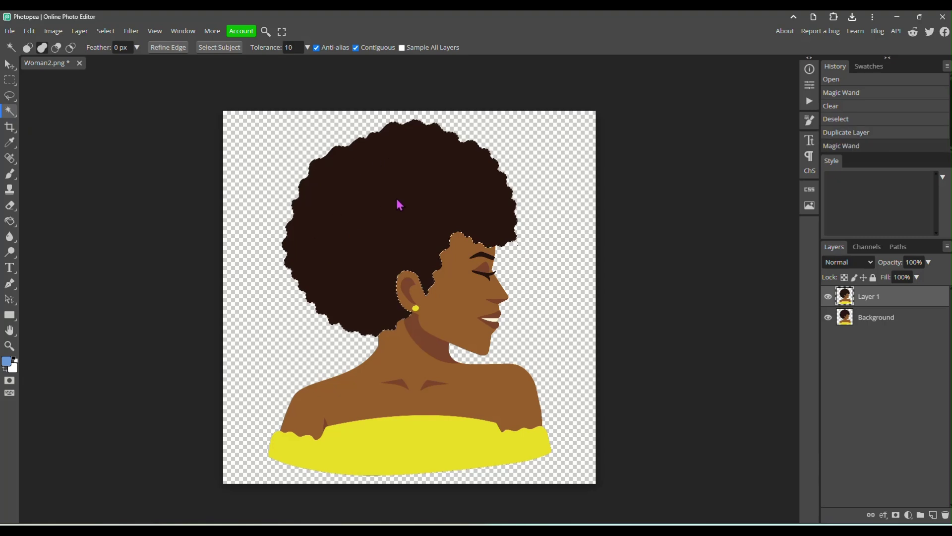
pyautogui.rightClick(414, 177)
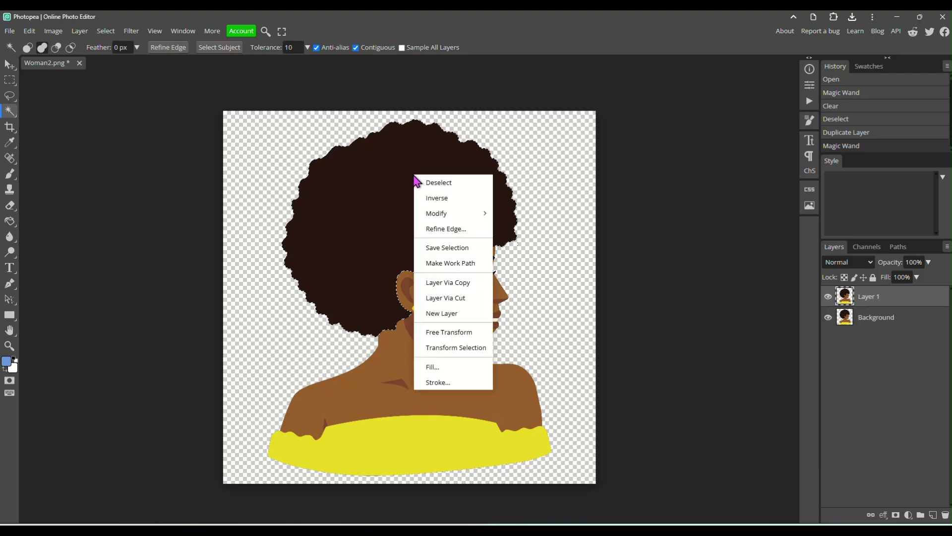
pyautogui.click(467, 271)
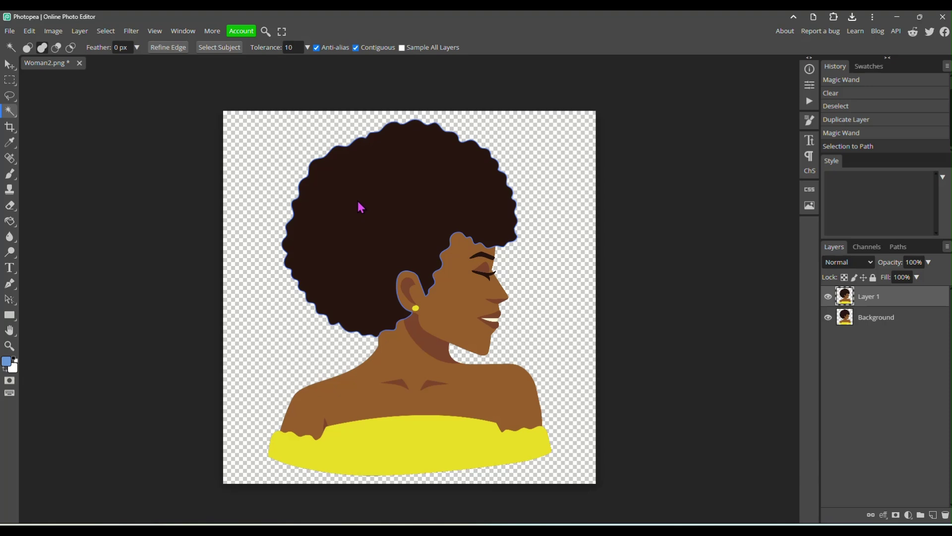
# Step: Mask Layer 1 with the hair path via Layer > Vector Mask > Current Path
pyautogui.click(79, 31)
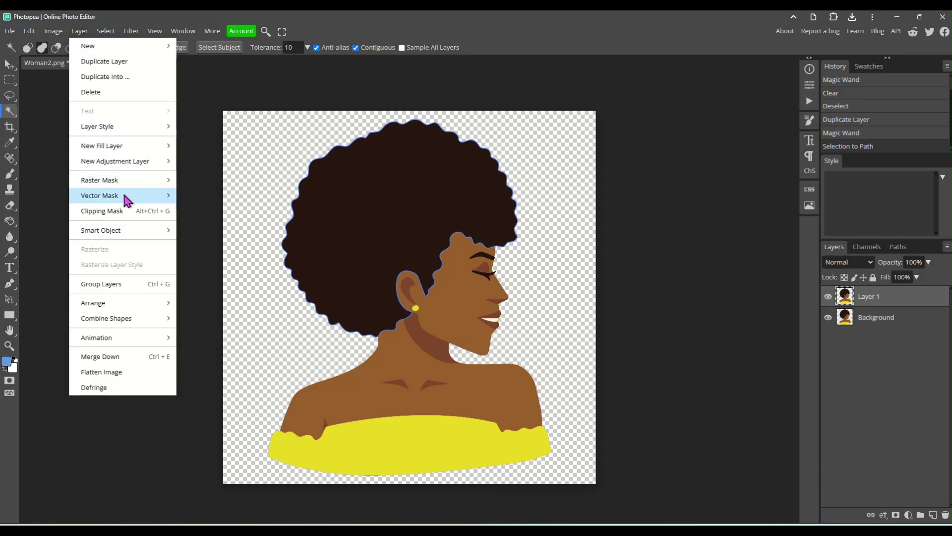
pyautogui.moveTo(126, 199)
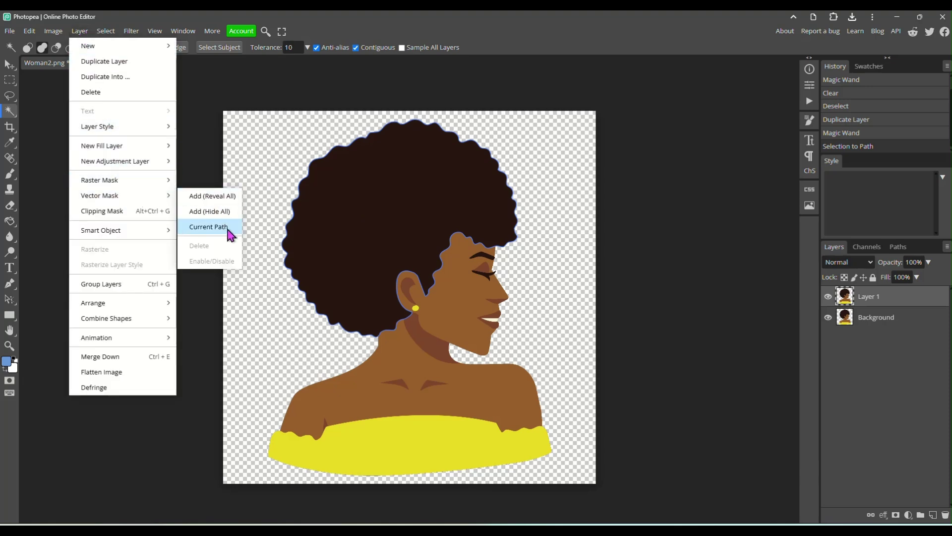
pyautogui.click(208, 227)
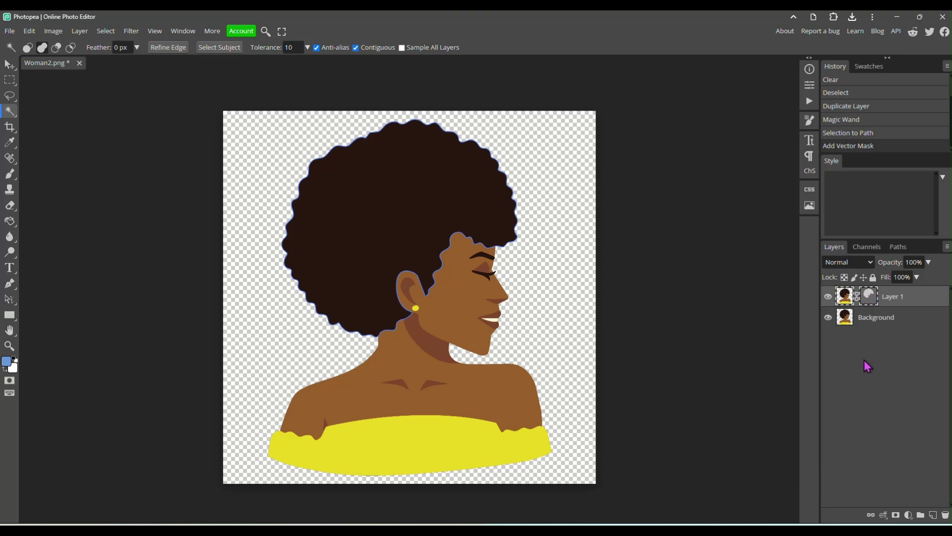
# Step: Export the image as a PDF named Woman2 into the Canva Frames folder
pyautogui.click(9, 31)
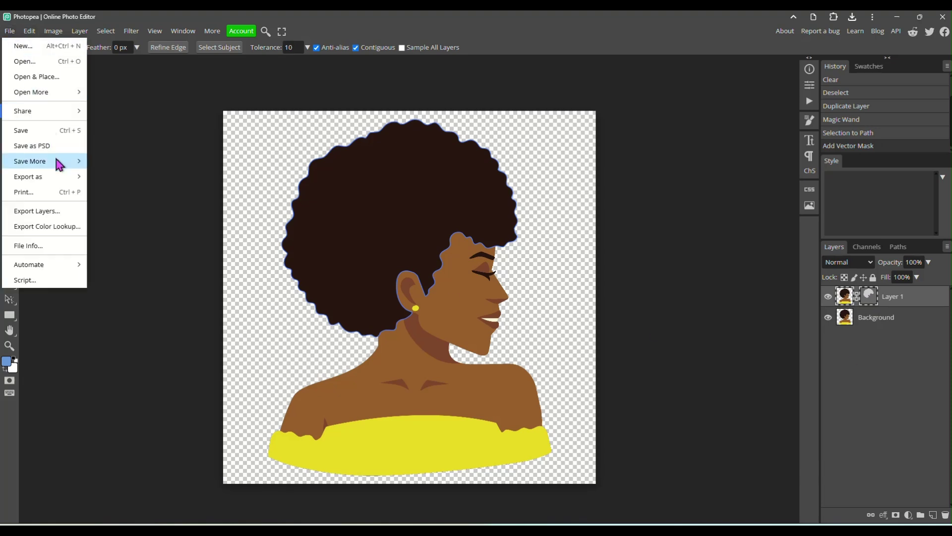
pyautogui.moveTo(60, 178)
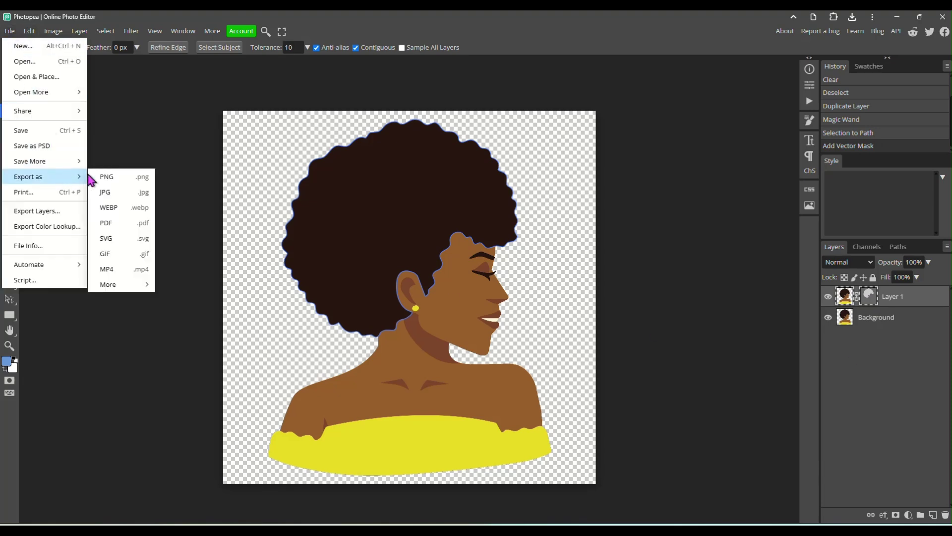
pyautogui.click(132, 227)
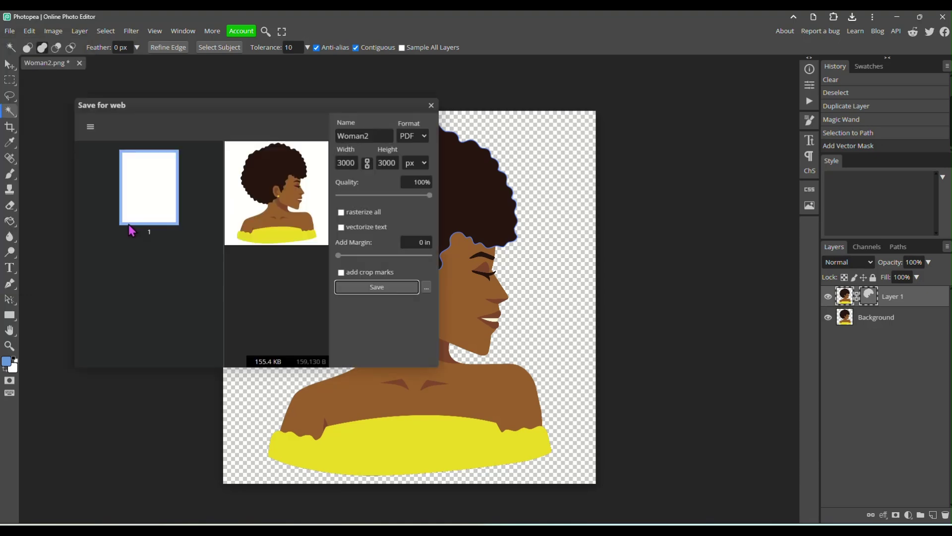
pyautogui.click(389, 289)
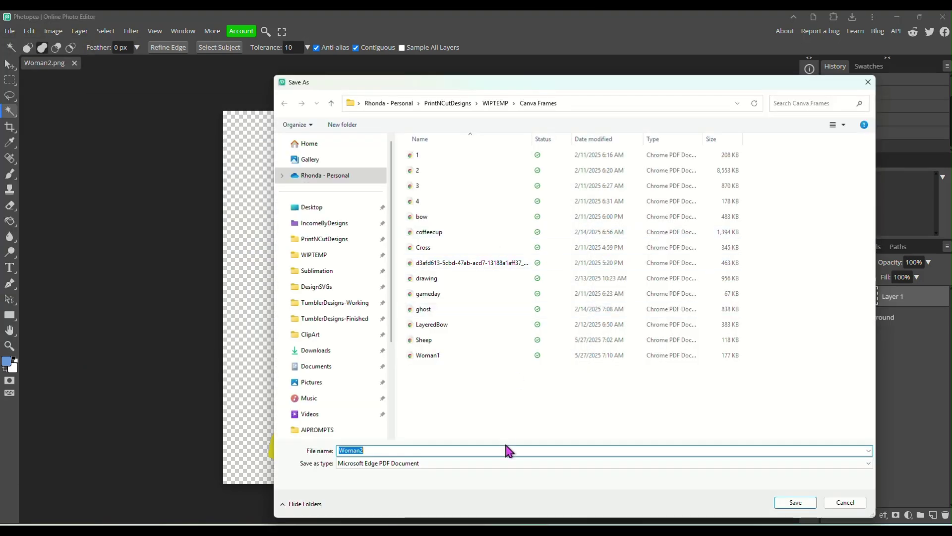
pyautogui.click(790, 502)
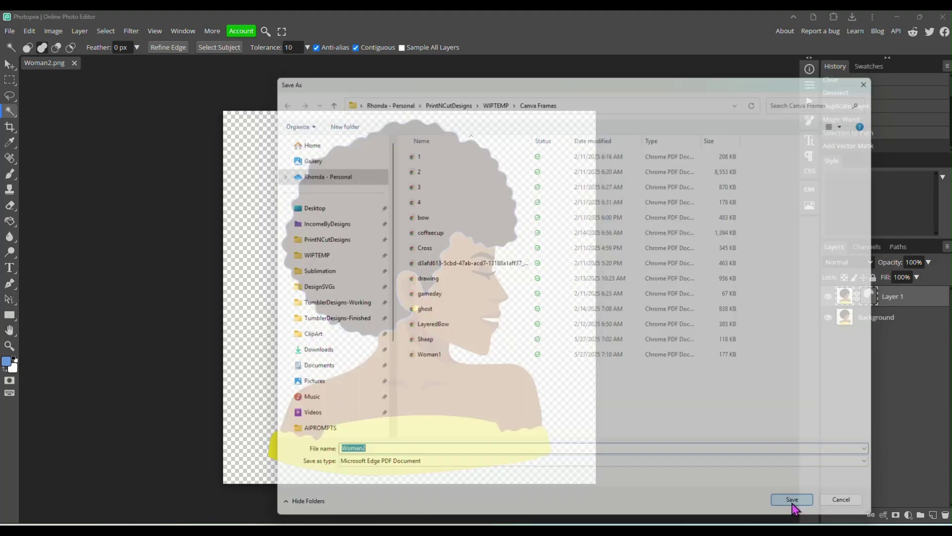
pyautogui.moveTo(762, 38)
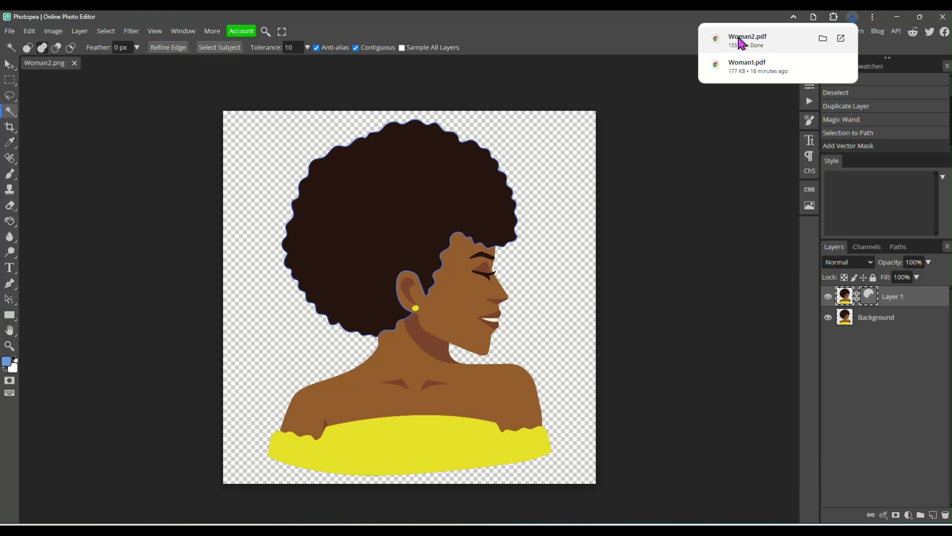
# Step: Upload Woman2.pdf to Canva and place it in place of the old woman graphic
pyautogui.moveTo(741, 43); pyautogui.dragTo(17, 342)
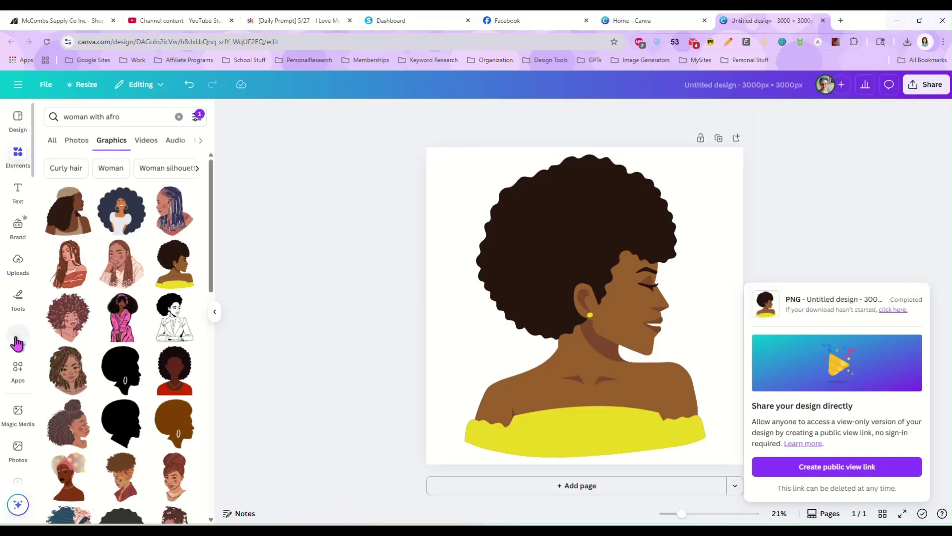
pyautogui.click(17, 342)
pyautogui.click(645, 309)
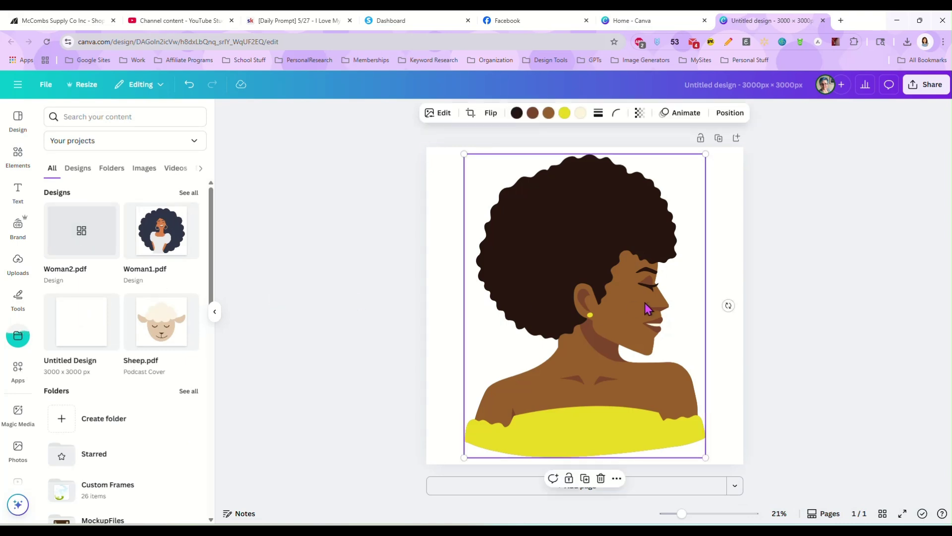
pyautogui.press('Delete')
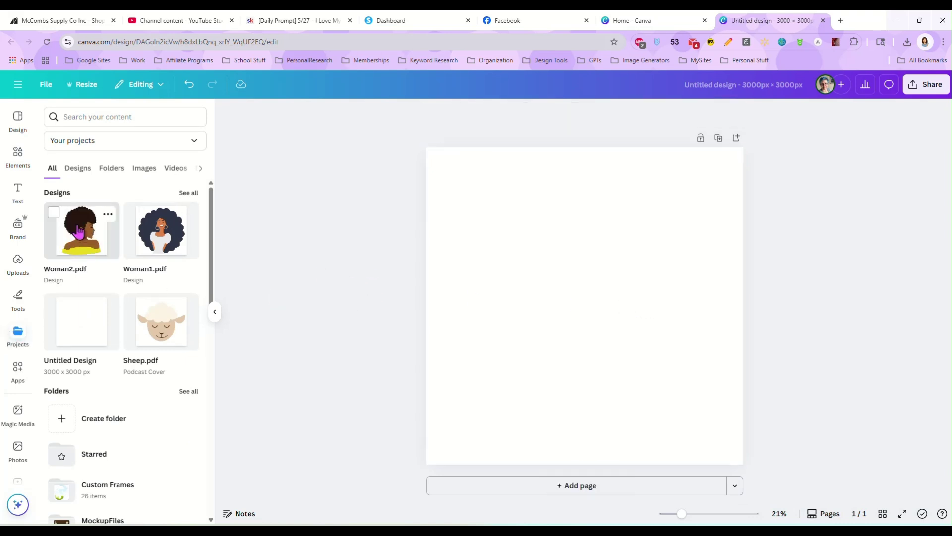
pyautogui.click(80, 230)
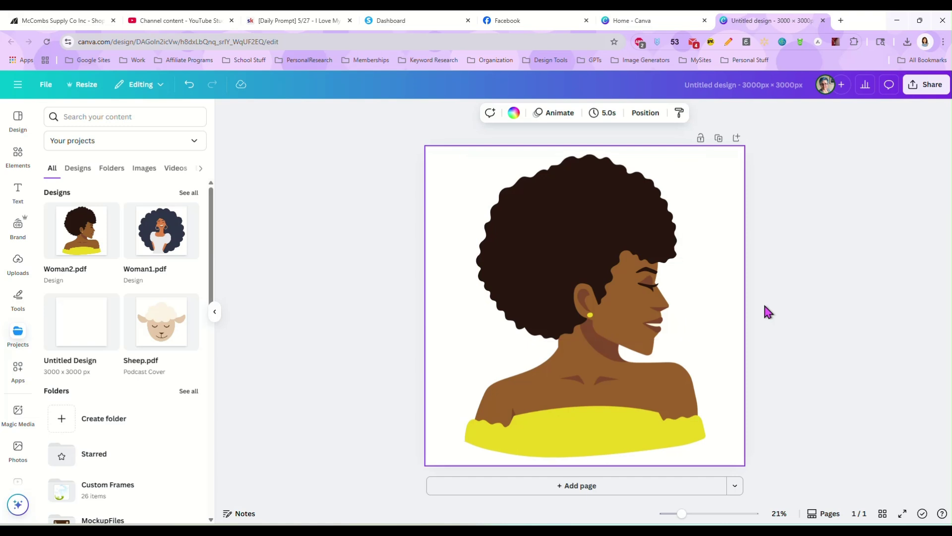
# Step: Delete the dark hair image so the afro becomes an empty frame
pyautogui.click(547, 239)
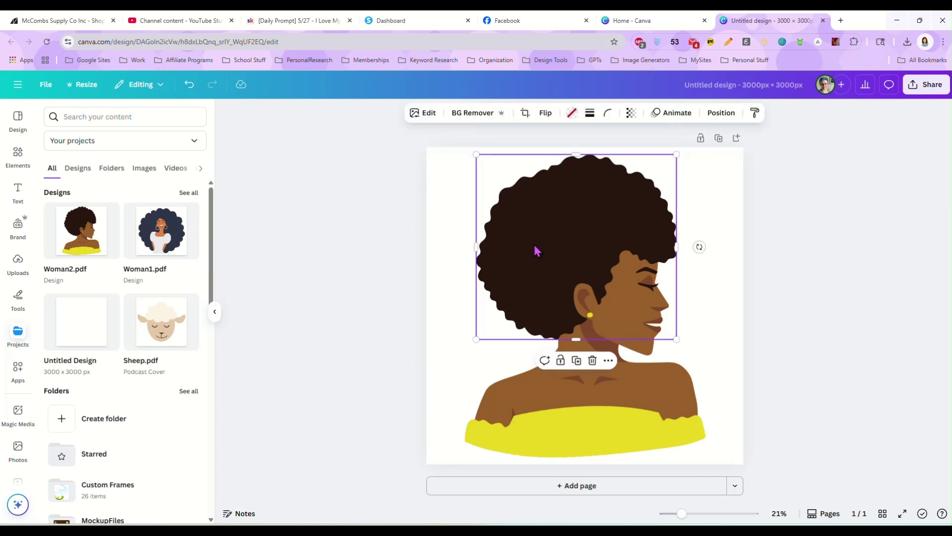
pyautogui.press('Delete')
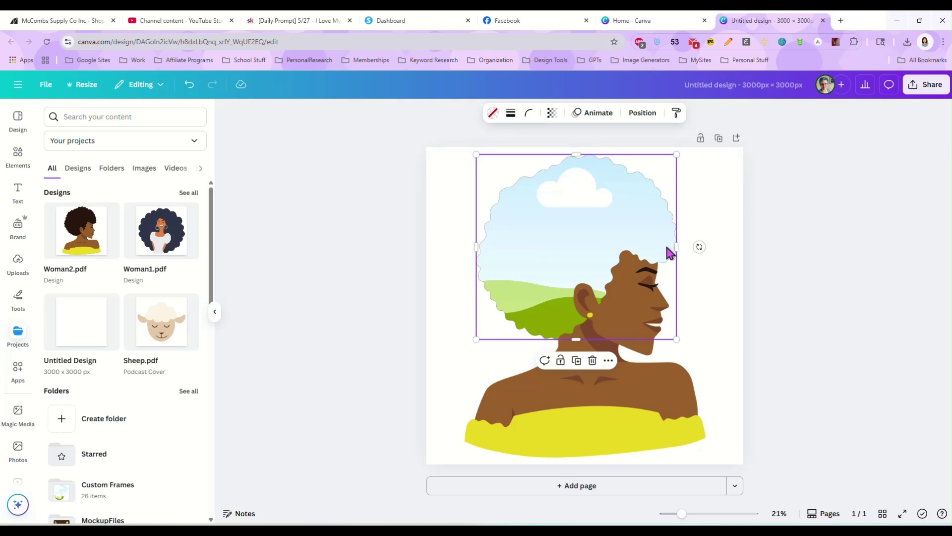
pyautogui.click(817, 248)
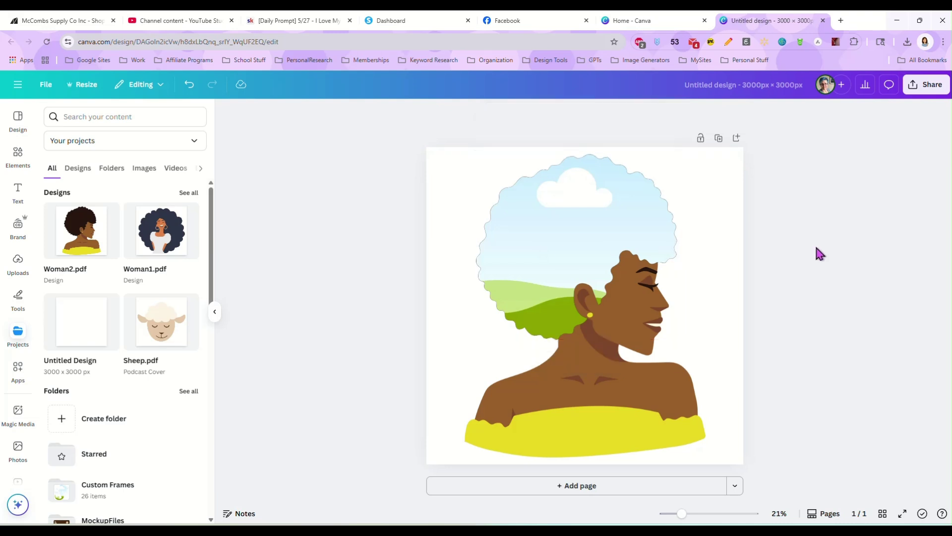
pyautogui.click(18, 153)
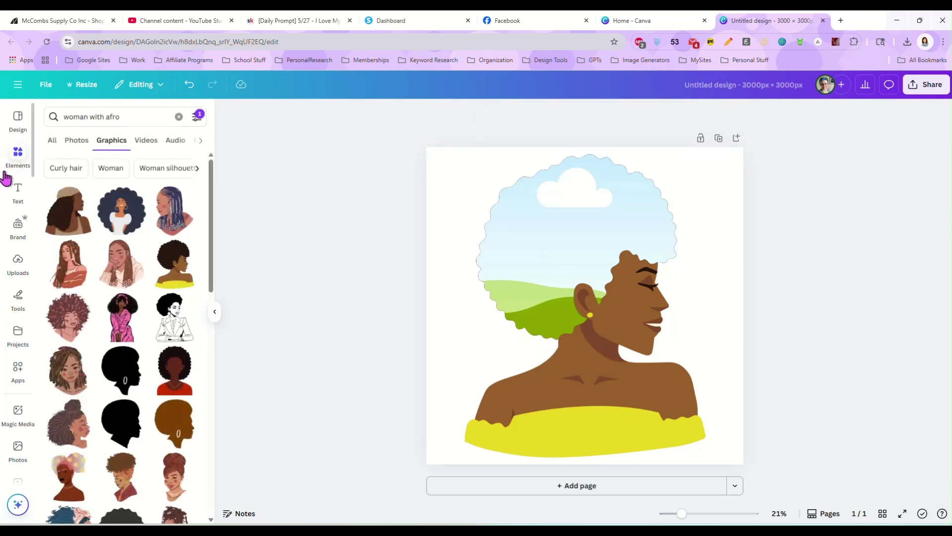
# Step: From Recently used, fill the hair with bokeh, flag, baseballs, then gold glitter images
pyautogui.click(179, 116)
pyautogui.click(188, 169)
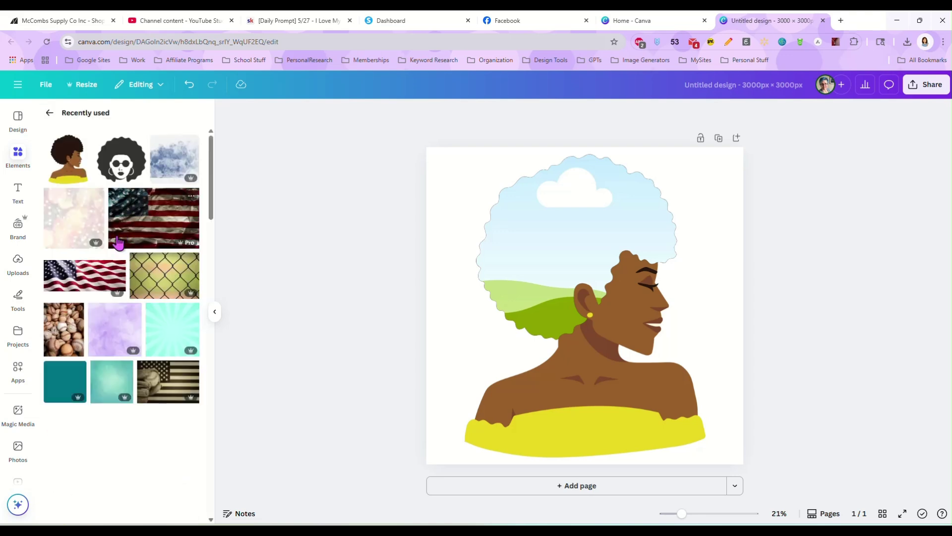
pyautogui.moveTo(68, 224); pyautogui.dragTo(515, 231)
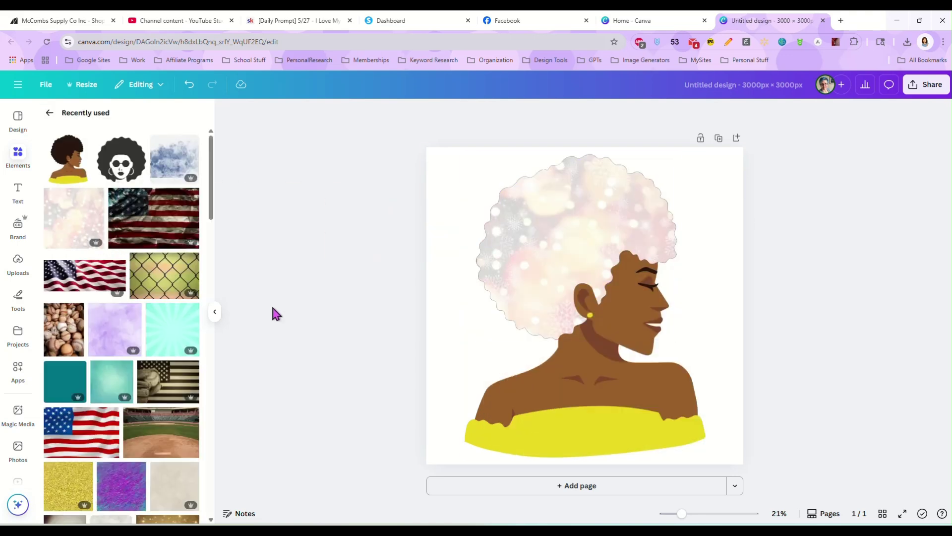
pyautogui.moveTo(141, 206); pyautogui.dragTo(539, 233)
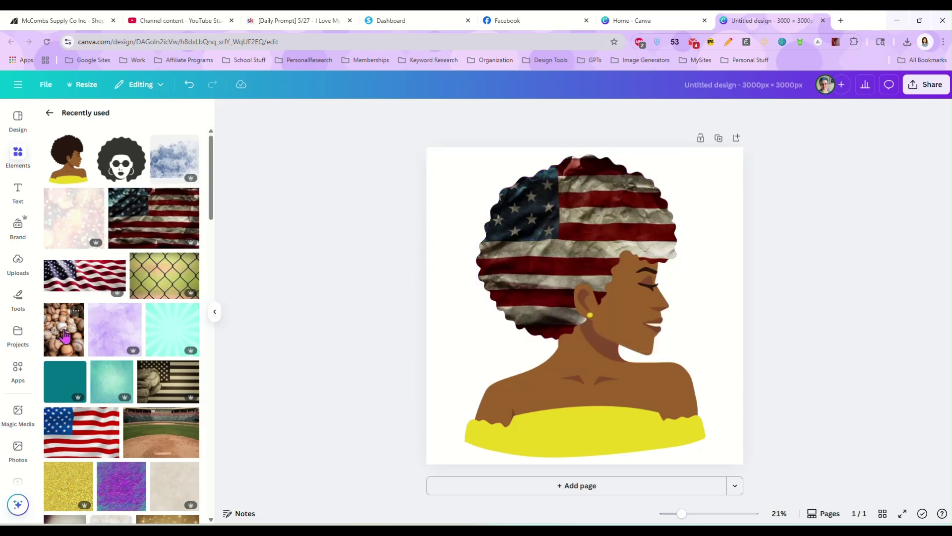
pyautogui.moveTo(64, 340); pyautogui.dragTo(539, 263)
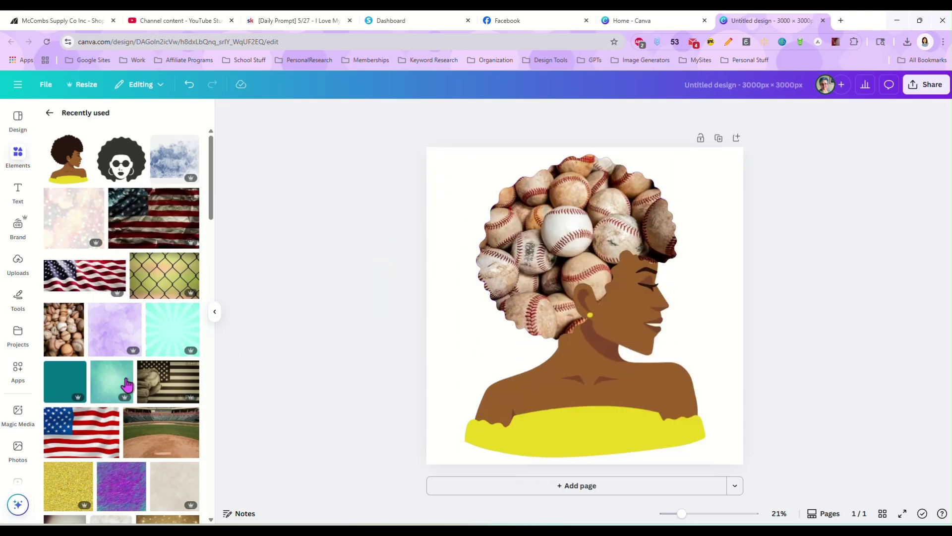
pyautogui.scroll(-2, 77, 367)
pyautogui.moveTo(76, 368); pyautogui.dragTo(523, 249)
# Step: Try sparkly glitter video, rainbow sparkle and grey paper textures in the hair frame
pyautogui.scroll(-2, 137, 372)
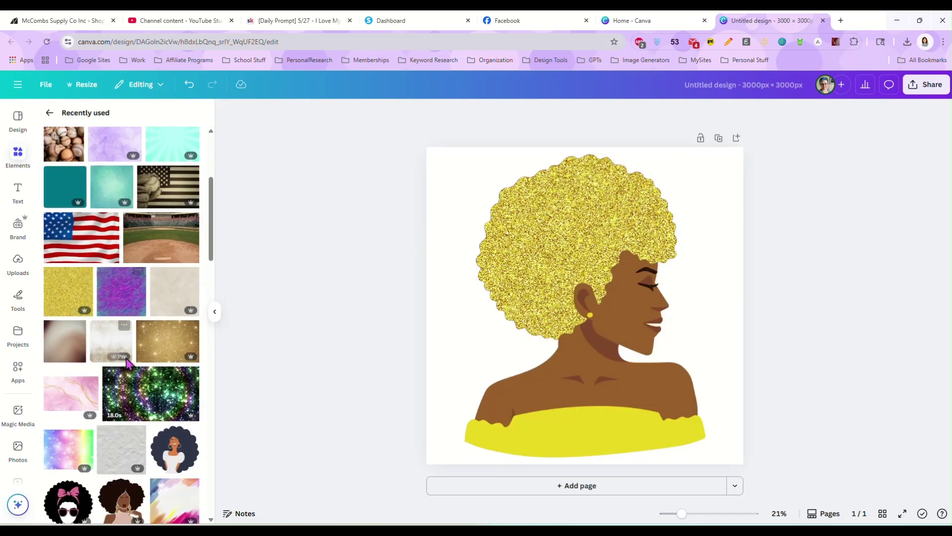
pyautogui.moveTo(119, 283); pyautogui.dragTo(521, 223)
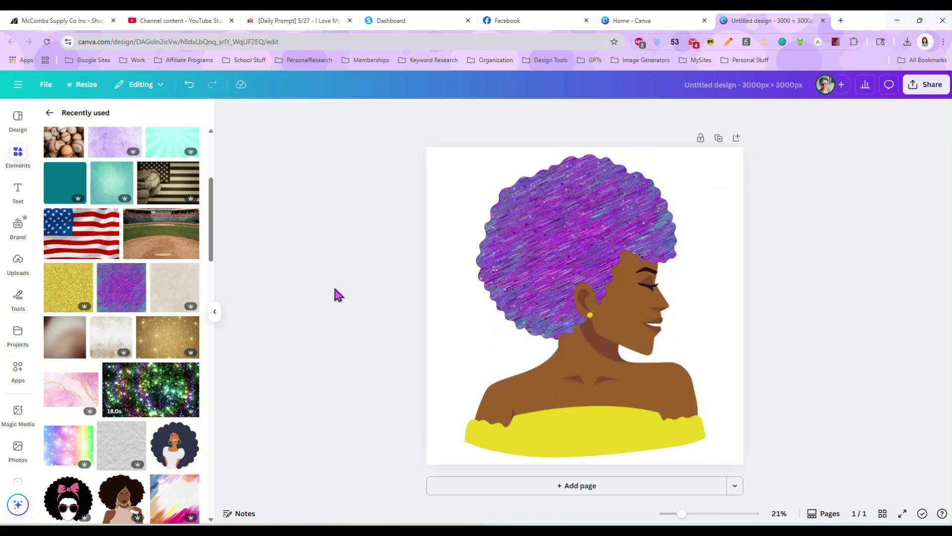
pyautogui.moveTo(164, 383); pyautogui.dragTo(571, 258)
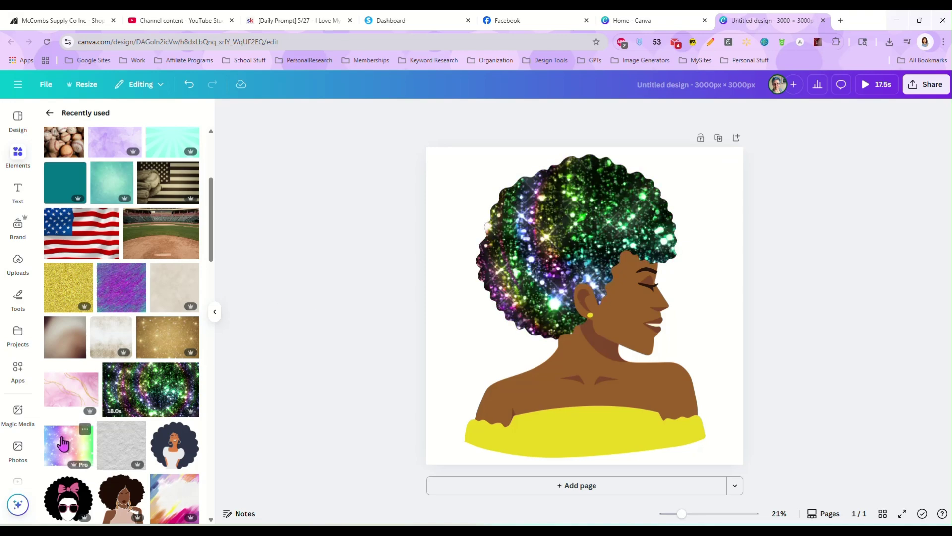
pyautogui.moveTo(63, 443); pyautogui.dragTo(518, 233)
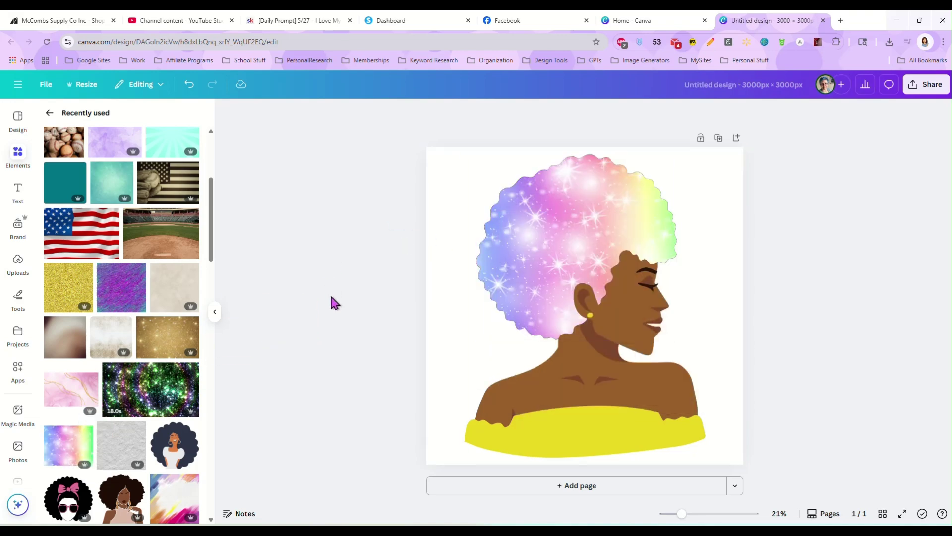
pyautogui.moveTo(121, 444); pyautogui.dragTo(504, 261)
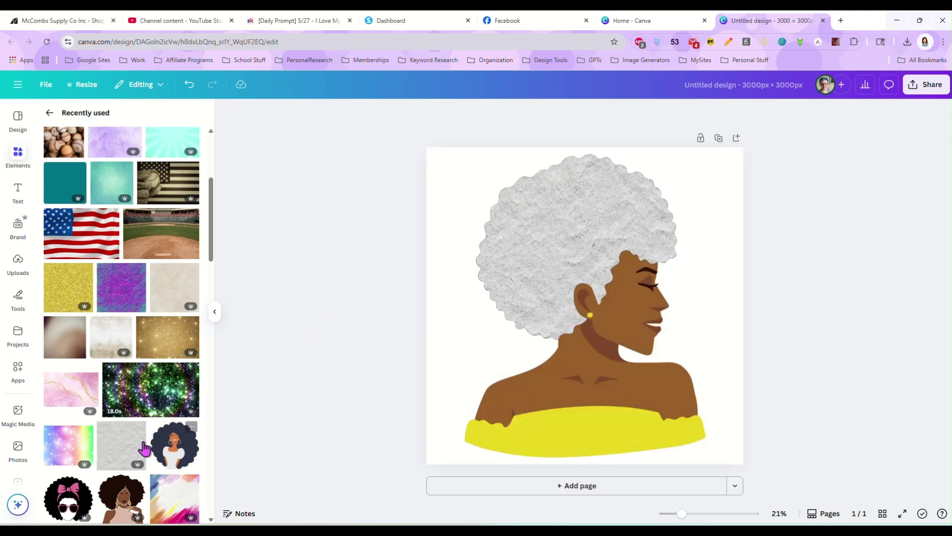
pyautogui.scroll(-3, 121, 322)
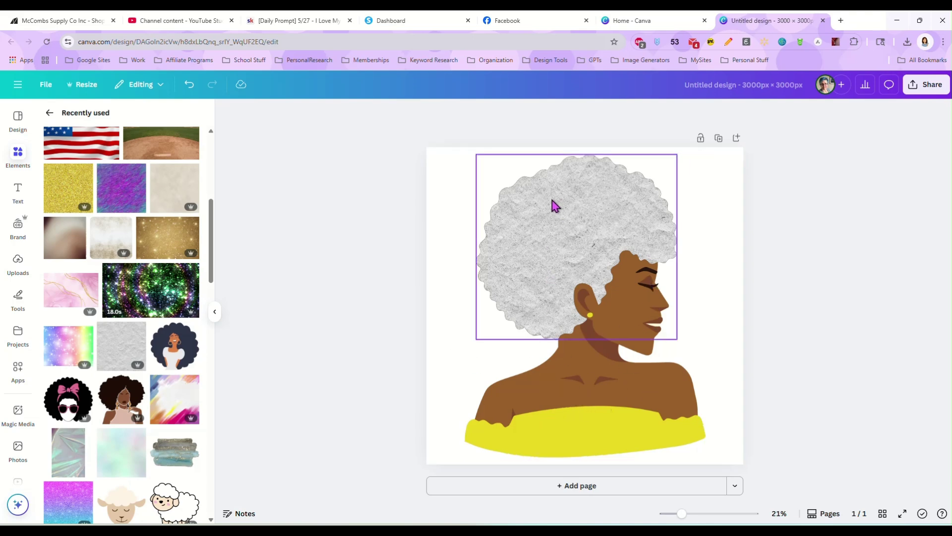
pyautogui.scroll(-3, 74, 454)
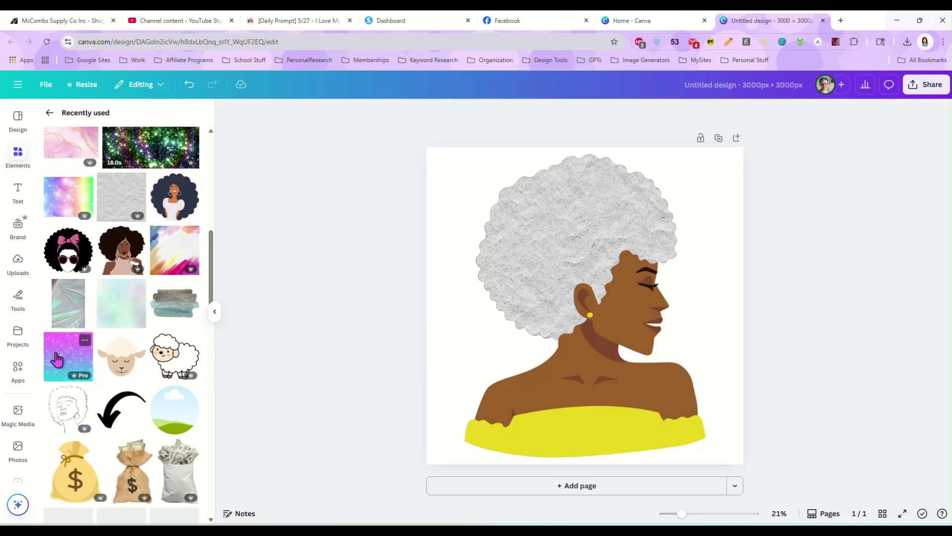
# Step: Try pink-to-teal glitter and baseball-in-grass fills, finishing with the teal watercolour texture
pyautogui.moveTo(57, 356); pyautogui.dragTo(496, 213)
pyautogui.moveTo(512, 253); pyautogui.dragTo(543, 225)
pyautogui.scroll(-1, 166, 377)
pyautogui.scroll(-6, 166, 377)
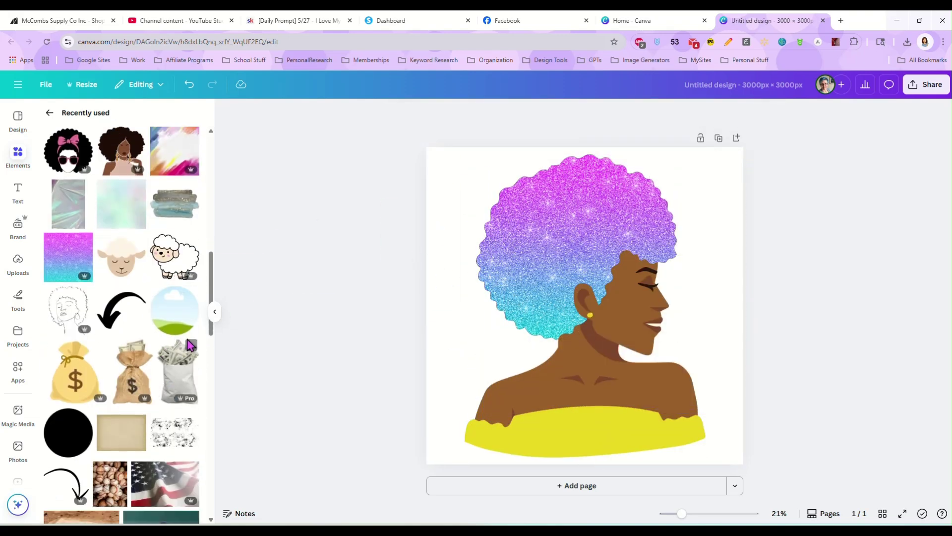
pyautogui.moveTo(140, 353); pyautogui.dragTo(511, 251)
pyautogui.scroll(-3, 142, 347)
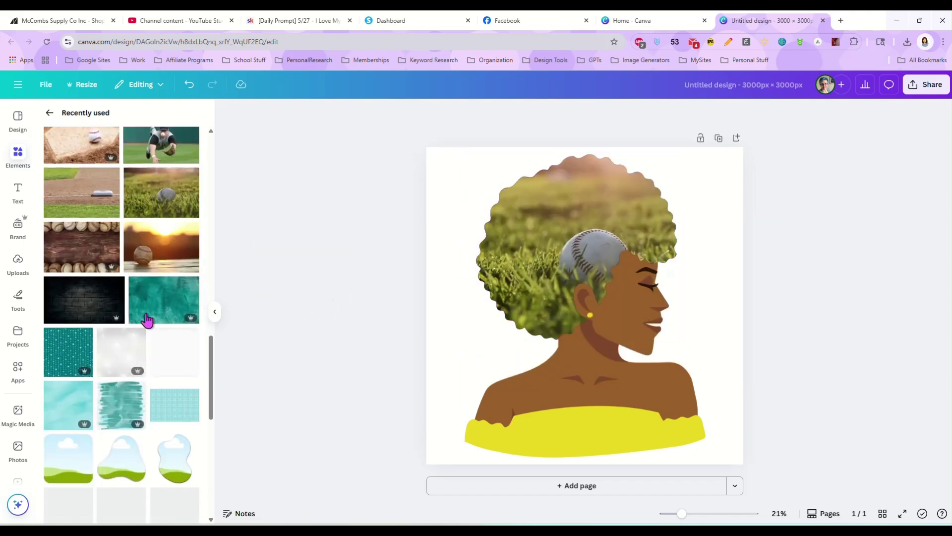
pyautogui.moveTo(146, 317); pyautogui.dragTo(486, 234)
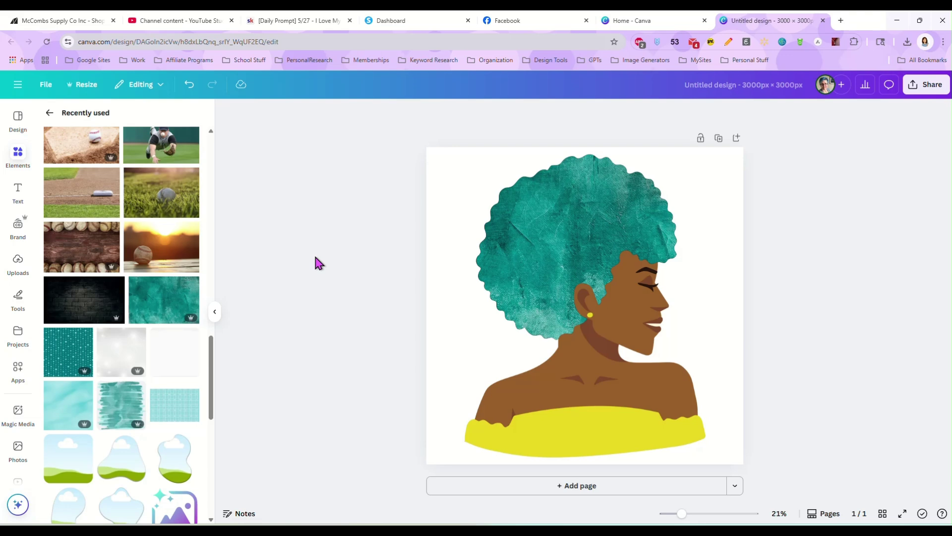